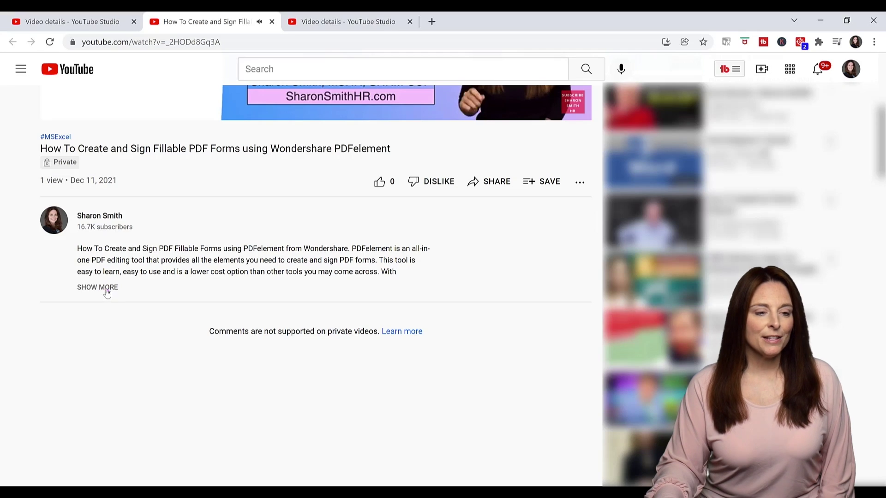
- Follow the PDFelement trial link in the video description and browse the PDFelement product page on the Wondershare site
{"action": "left_click", "coordinate": [105, 291]}
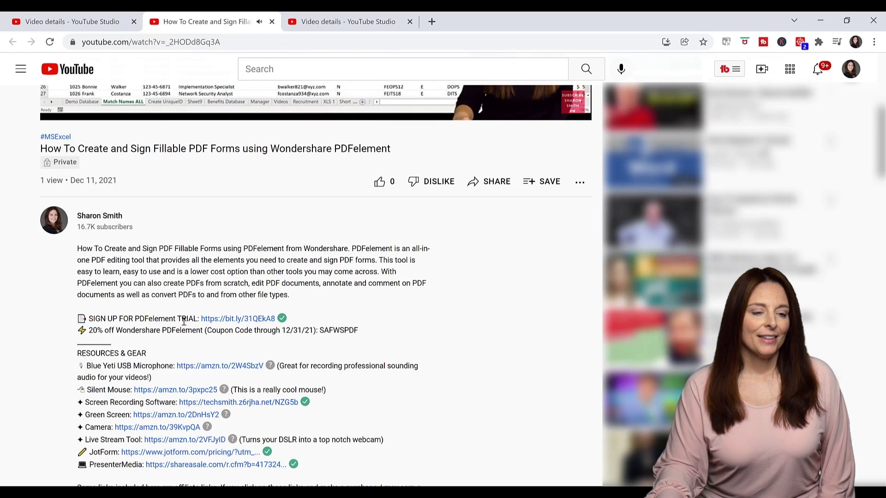
{"action": "left_click", "coordinate": [259, 318]}
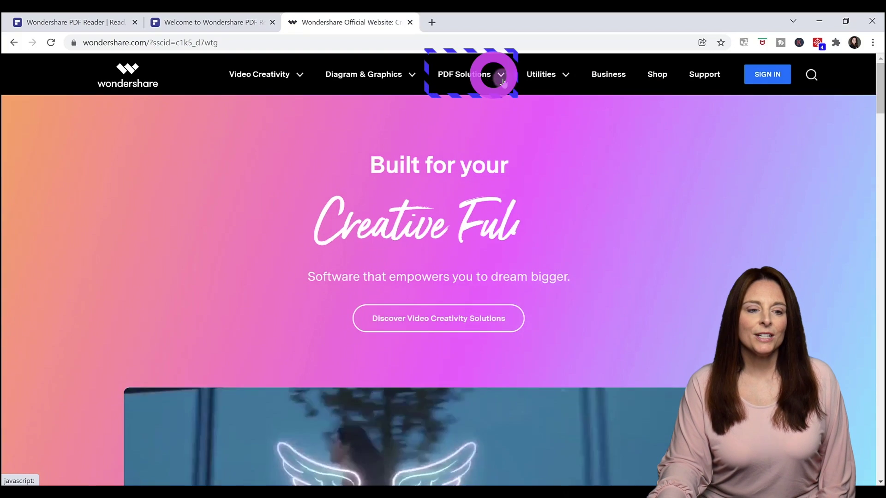
{"action": "left_click", "coordinate": [503, 79]}
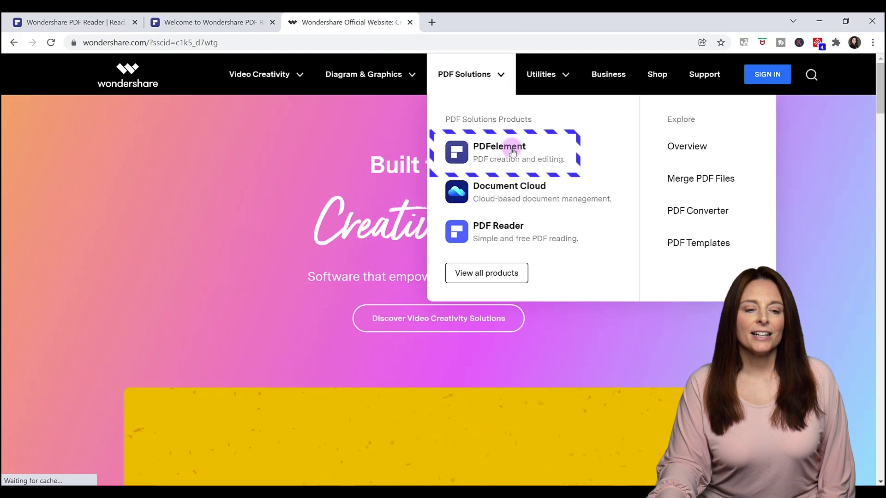
{"action": "left_click", "coordinate": [512, 152]}
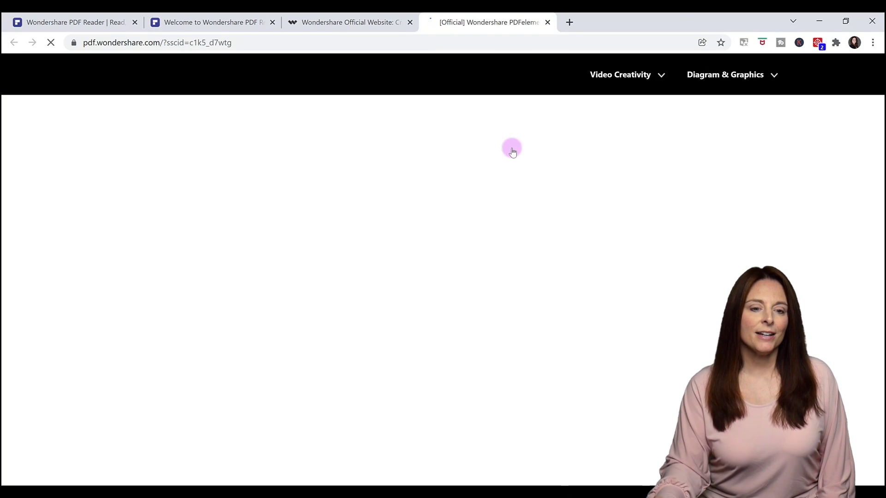
{"action": "scroll", "coordinate": [443, 263], "scroll_direction": "down", "scroll_amount": 3}
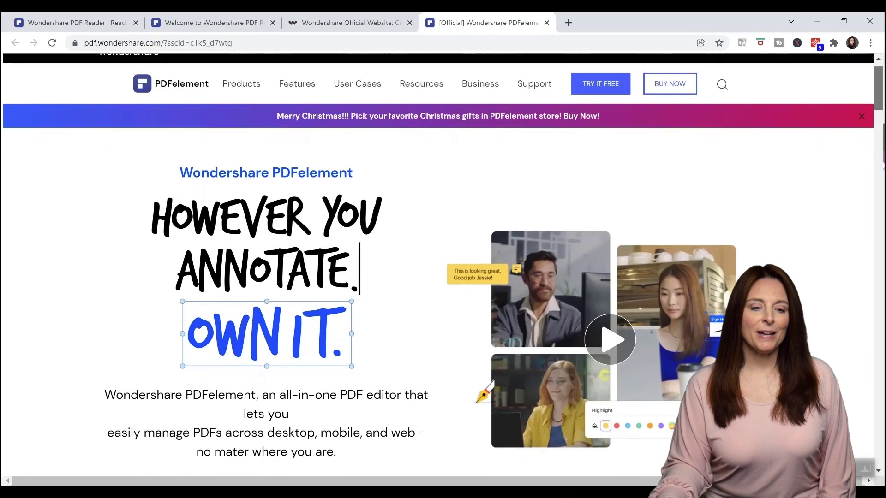
{"action": "scroll", "coordinate": [443, 263], "scroll_direction": "down", "scroll_amount": 10}
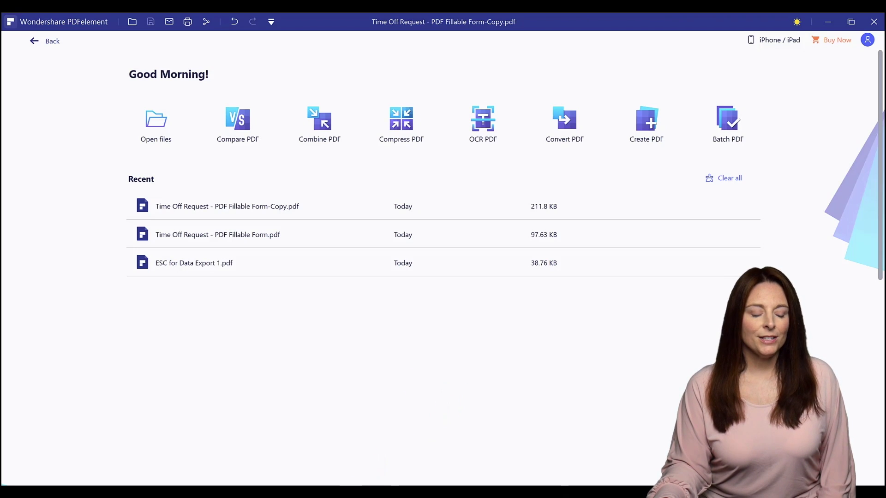
- Switch to Word and save a copy of the Time Off Request document as a PDF in the Form Examples folder
{"action": "left_click", "coordinate": [418, 464]}
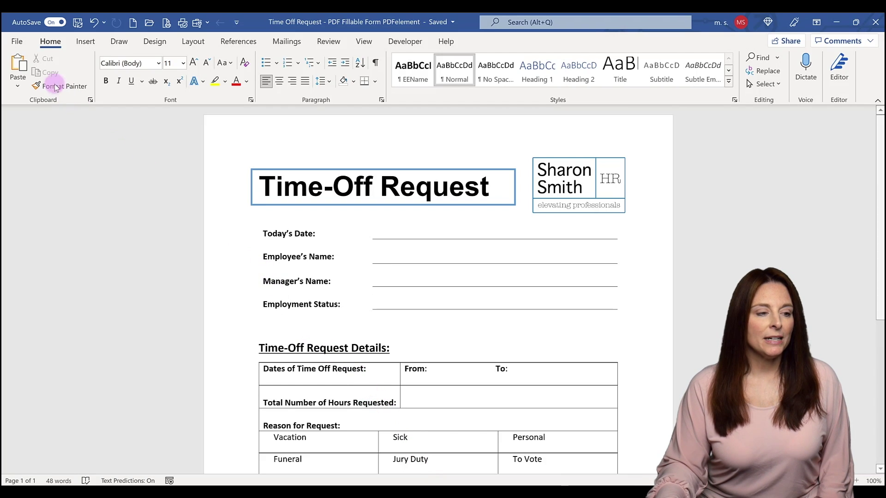
{"action": "left_click", "coordinate": [17, 42]}
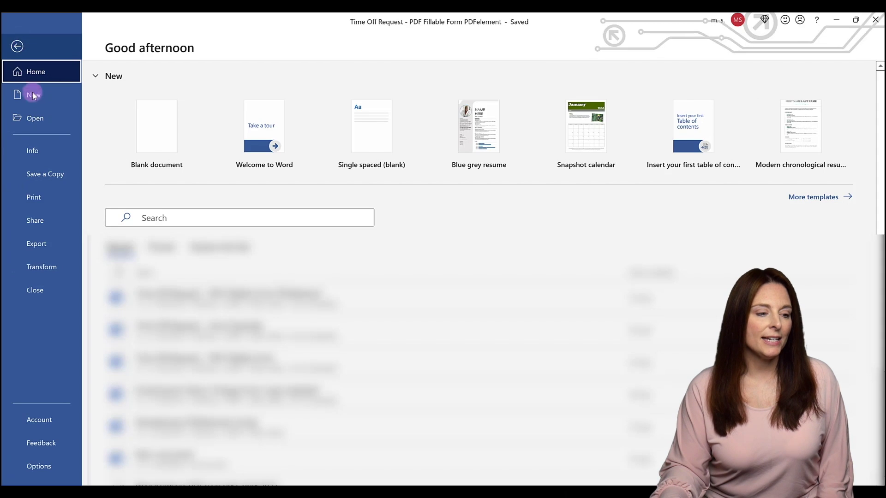
{"action": "left_click", "coordinate": [55, 176]}
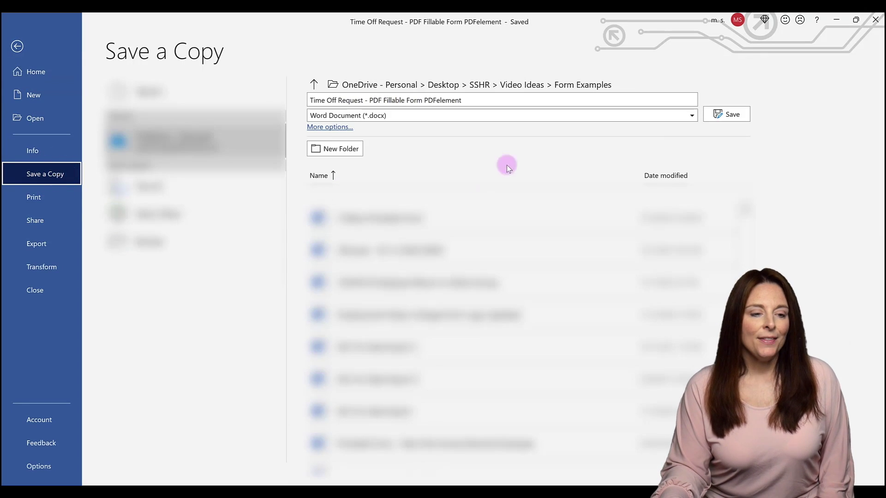
{"action": "left_click", "coordinate": [692, 117]}
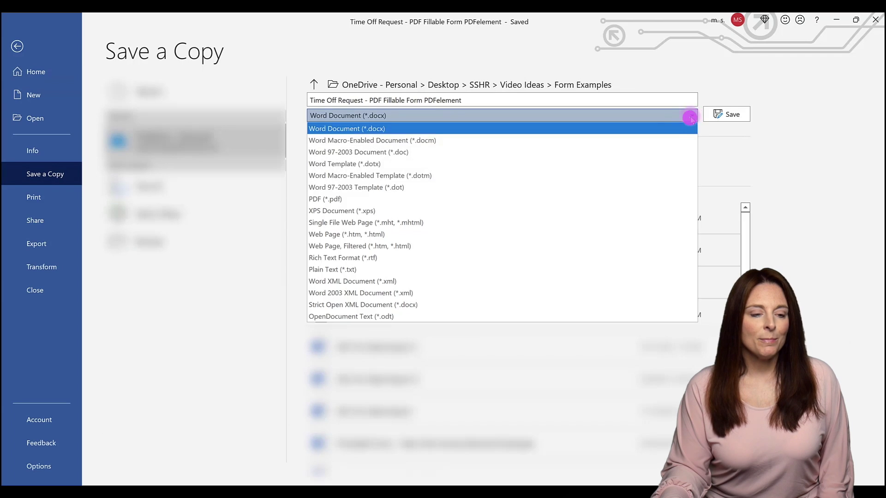
{"action": "left_click", "coordinate": [368, 198]}
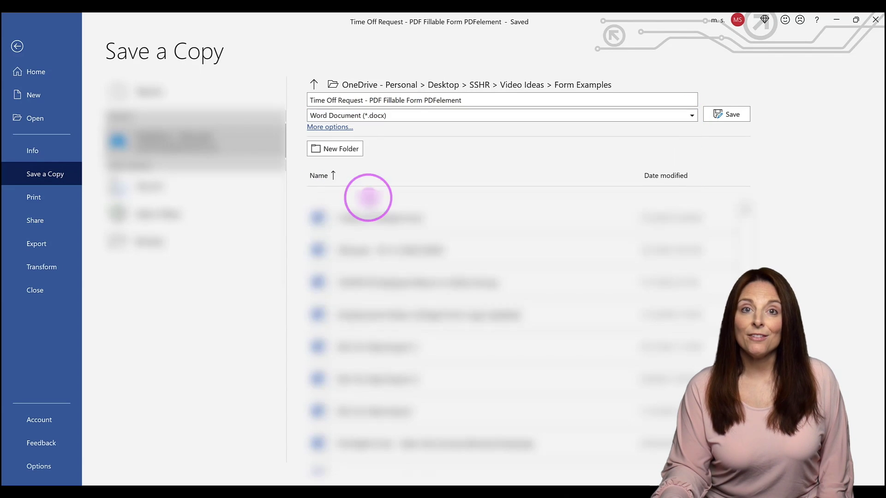
{"action": "left_click", "coordinate": [728, 115]}
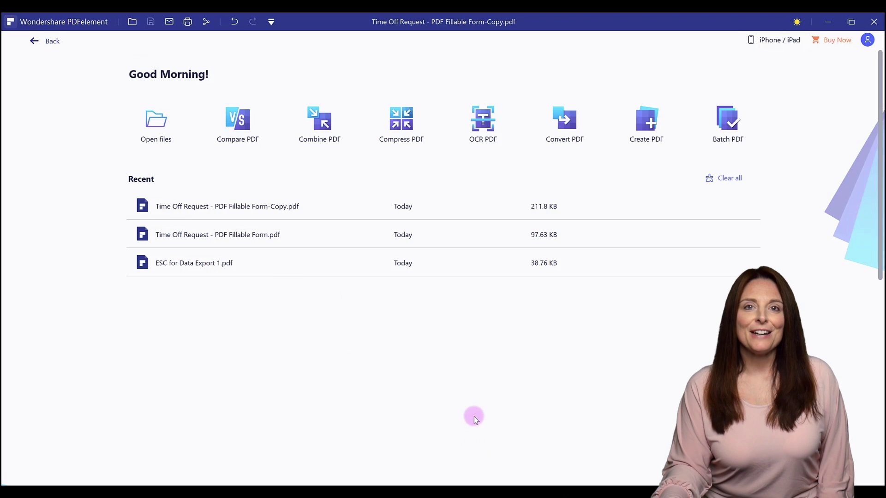
- Open the PDF "Time Off Request - PDF Fillable Form PDFelement" in PDFelement
{"action": "left_click", "coordinate": [132, 23]}
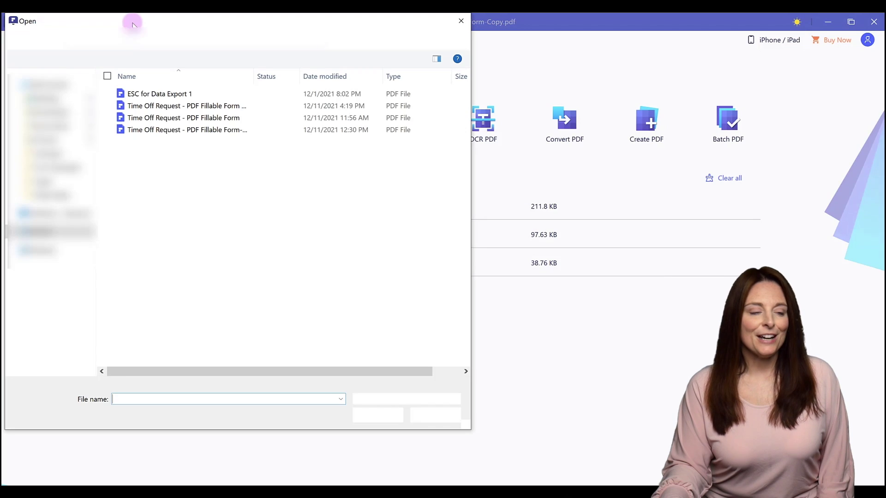
{"action": "double_click", "coordinate": [253, 77]}
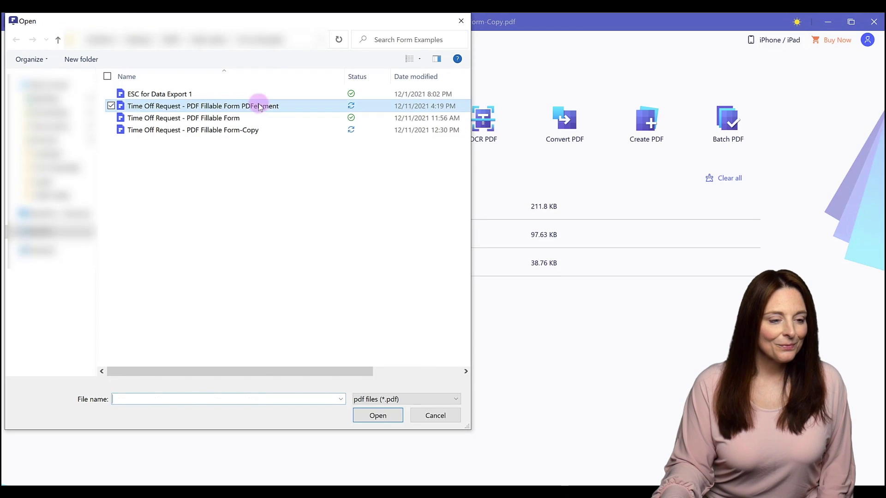
{"action": "left_click", "coordinate": [255, 107]}
{"action": "left_click", "coordinate": [384, 418]}
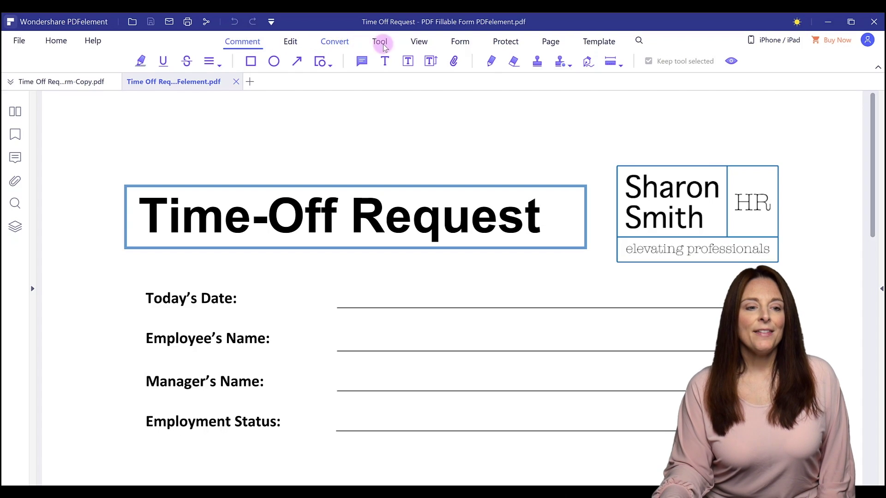
- Add a text form field, make it smaller, and position it on the Today's Date line
{"action": "left_click", "coordinate": [461, 42]}
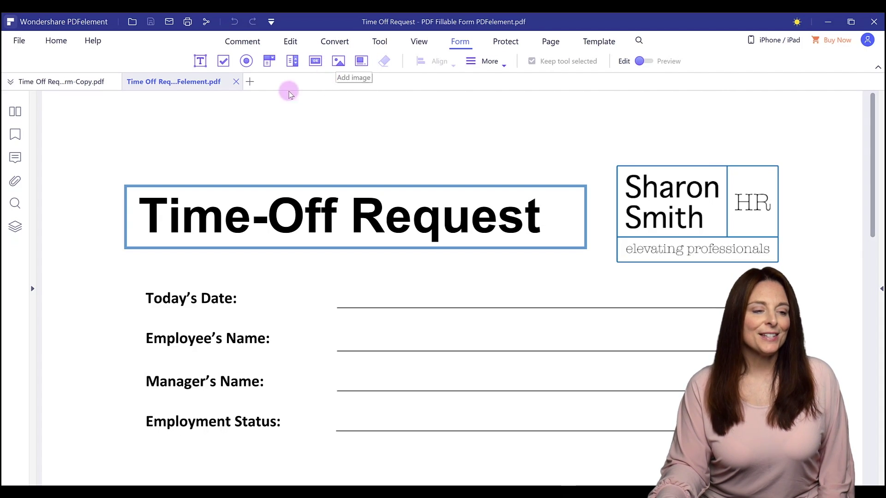
{"action": "left_click", "coordinate": [200, 63]}
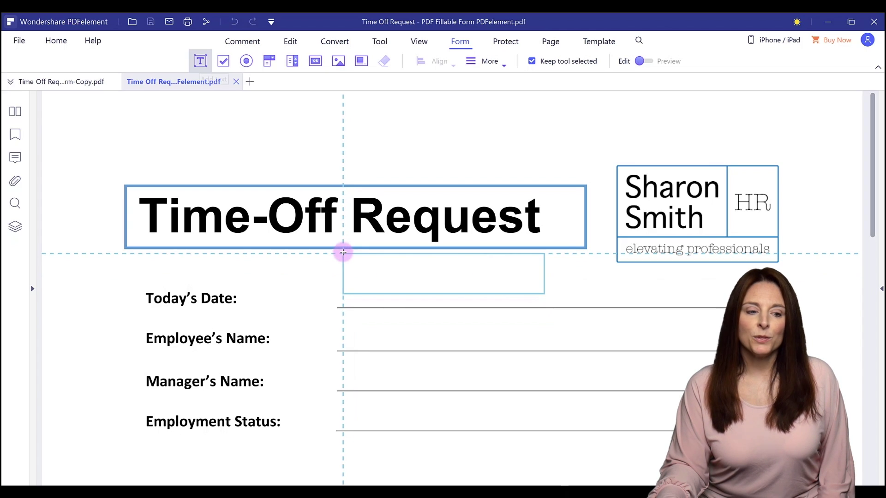
{"action": "left_click", "coordinate": [343, 252]}
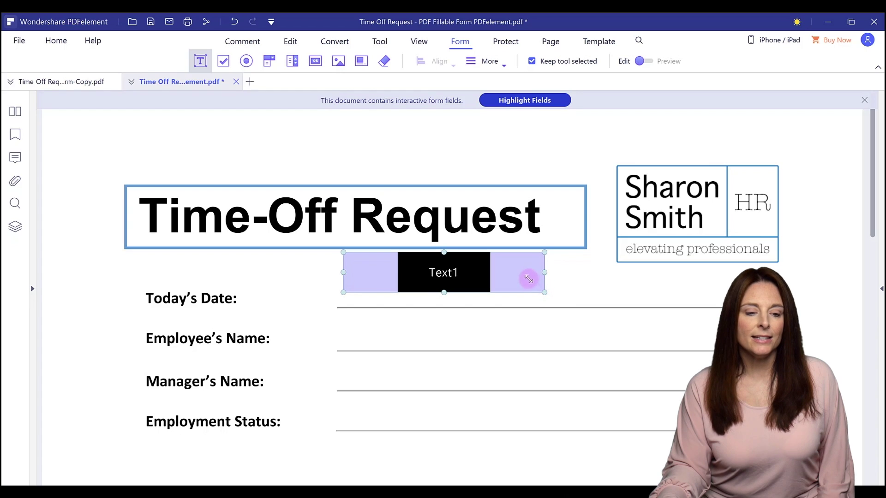
{"action": "left_click_drag", "start_coordinate": [524, 275], "coordinate": [518, 271]}
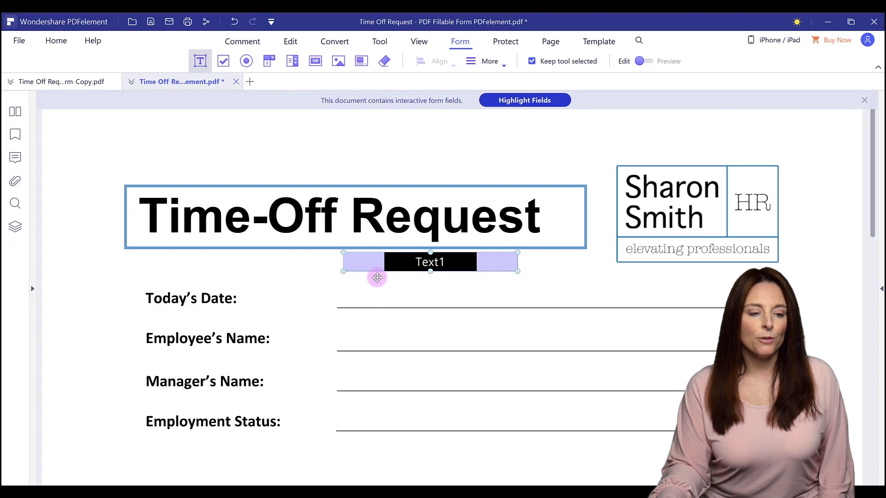
{"action": "mouse_move", "coordinate": [381, 282]}
{"action": "left_mouse_down"}
{"action": "mouse_move", "coordinate": [385, 317]}
{"action": "mouse_move", "coordinate": [436, 303]}
{"action": "mouse_move", "coordinate": [375, 298]}
{"action": "mouse_move", "coordinate": [376, 291]}
{"action": "left_mouse_up"}
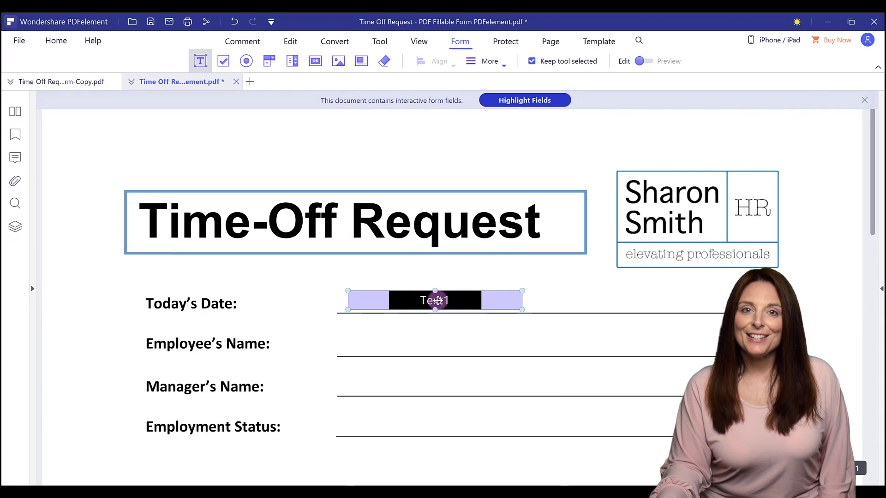
- Name the Today's Date text field "Date" and set its tooltip to "Enter today's date"
{"action": "double_click", "coordinate": [438, 301]}
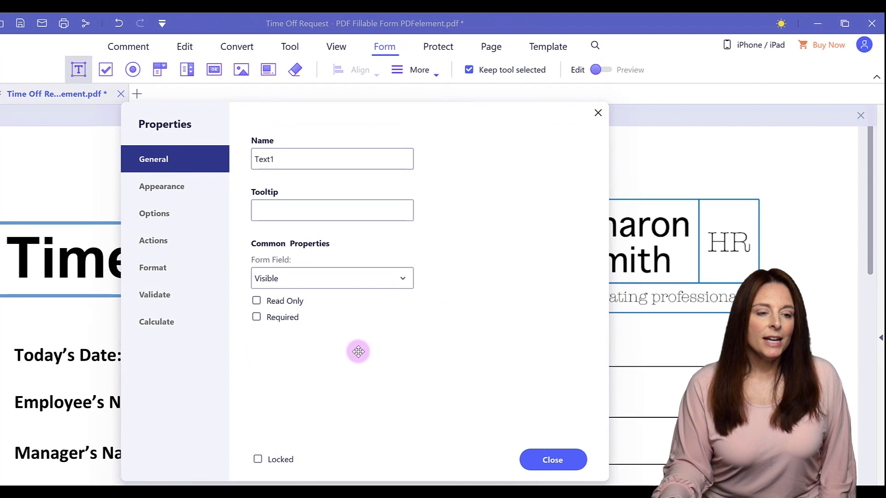
{"action": "left_click_drag", "start_coordinate": [287, 160], "coordinate": [257, 159]}
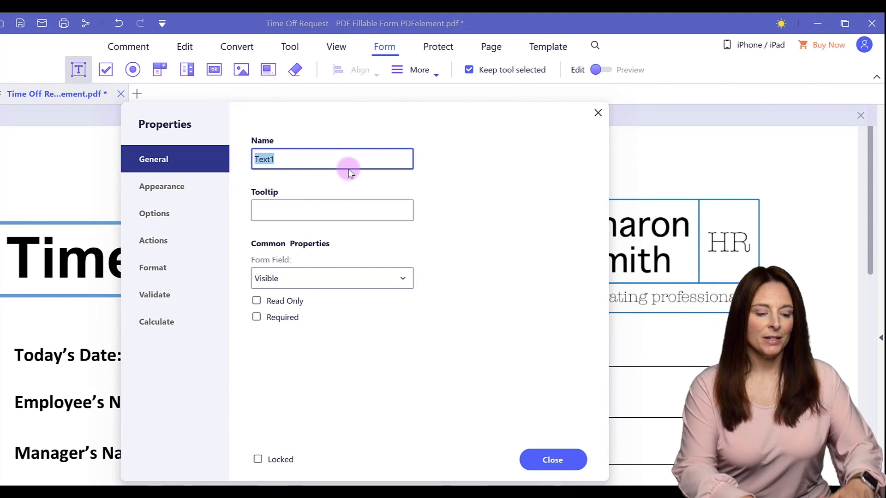
{"action": "type", "text": "Date"}
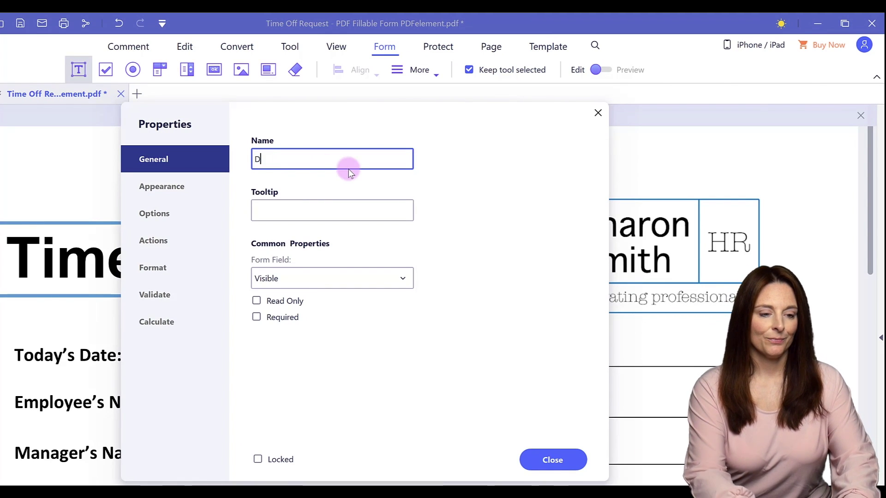
{"action": "left_click", "coordinate": [313, 203]}
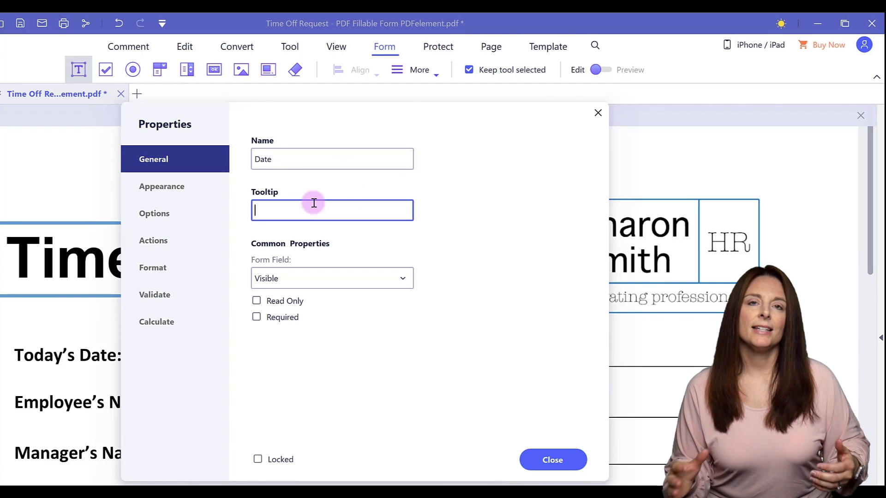
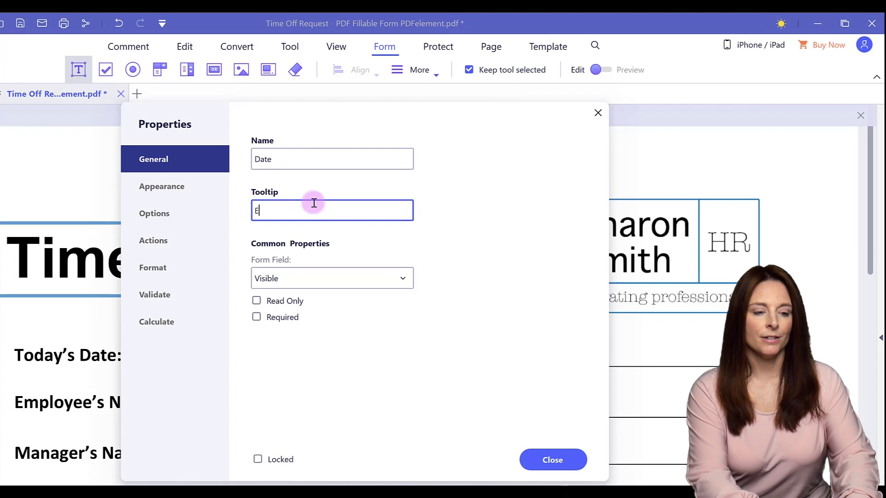
{"action": "type", "text": "'s date"}
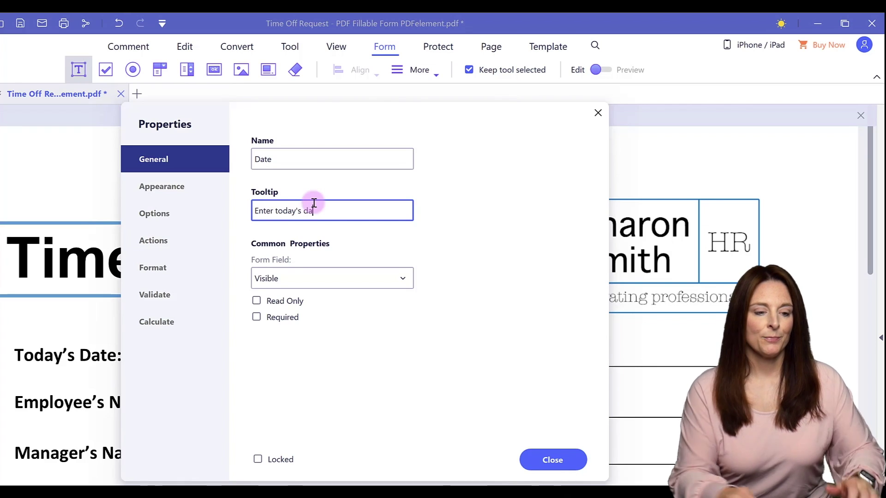
- Set the date field's fill color to the light purple E5E0EC
{"action": "left_click", "coordinate": [165, 192]}
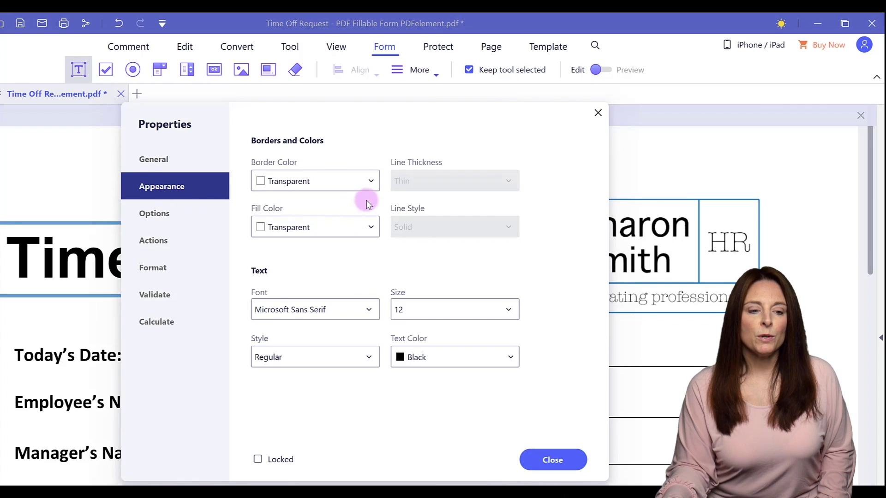
{"action": "left_click", "coordinate": [371, 181]}
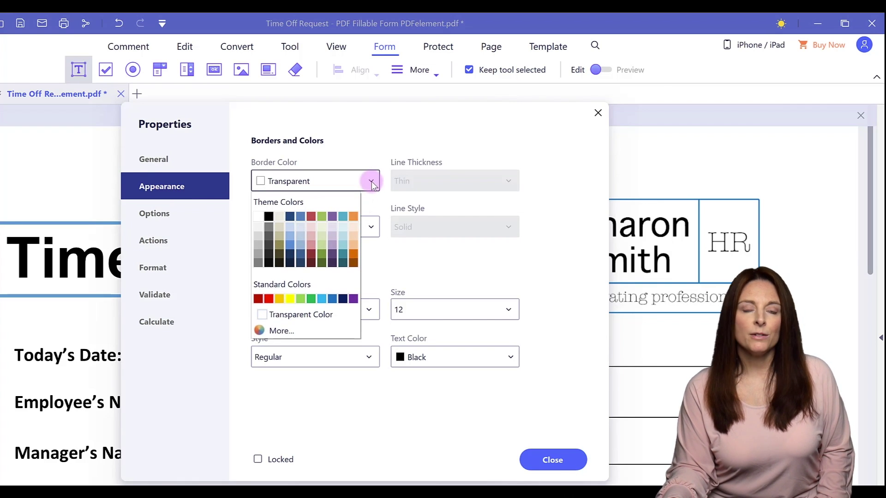
{"action": "left_click", "coordinate": [372, 181]}
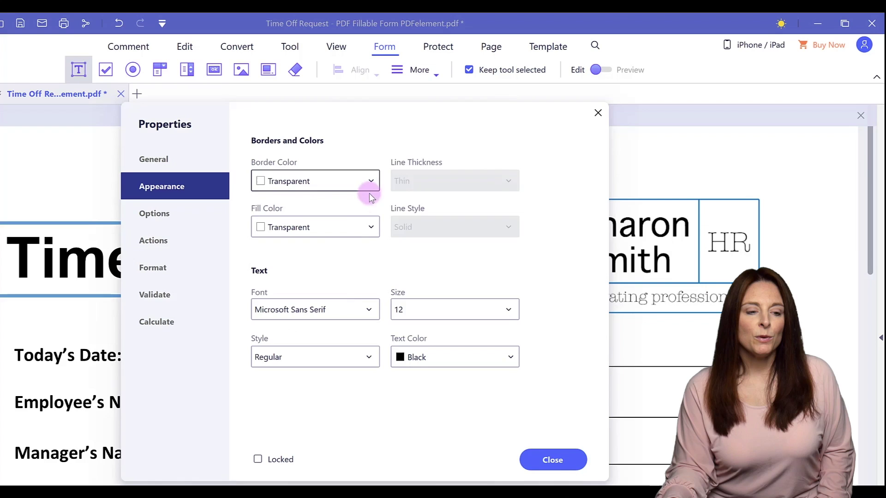
{"action": "left_click", "coordinate": [371, 228]}
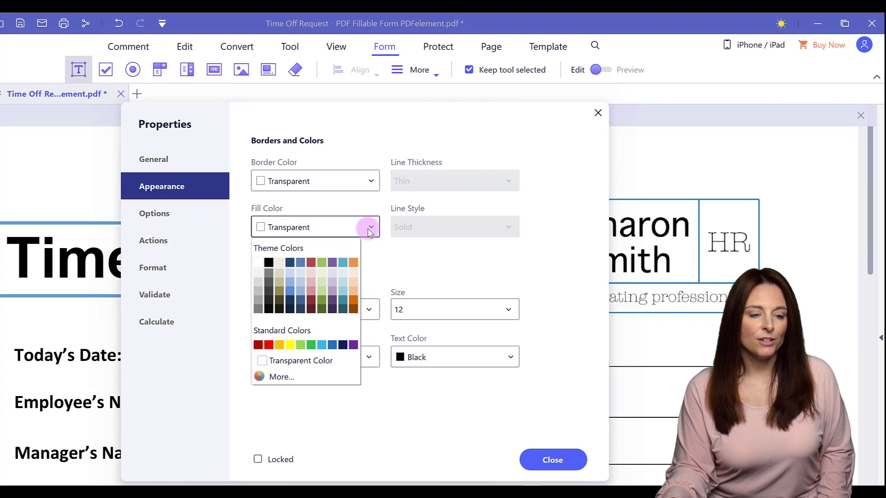
{"action": "left_click", "coordinate": [332, 273]}
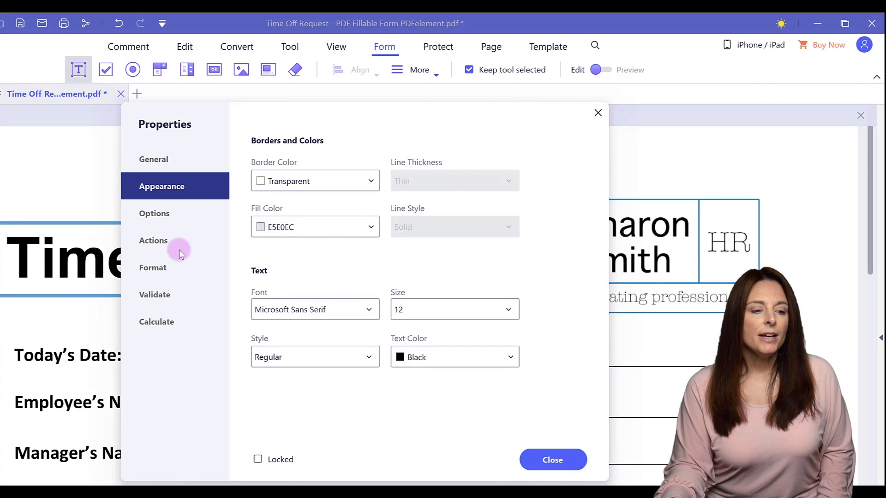
- Review the date field's text entry options and the triggers available for its actions
{"action": "left_click", "coordinate": [165, 216]}
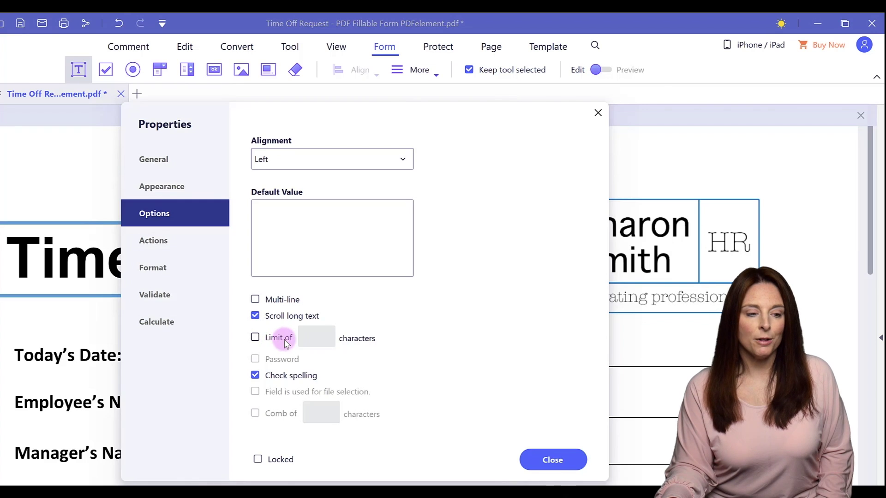
{"action": "left_click", "coordinate": [167, 239]}
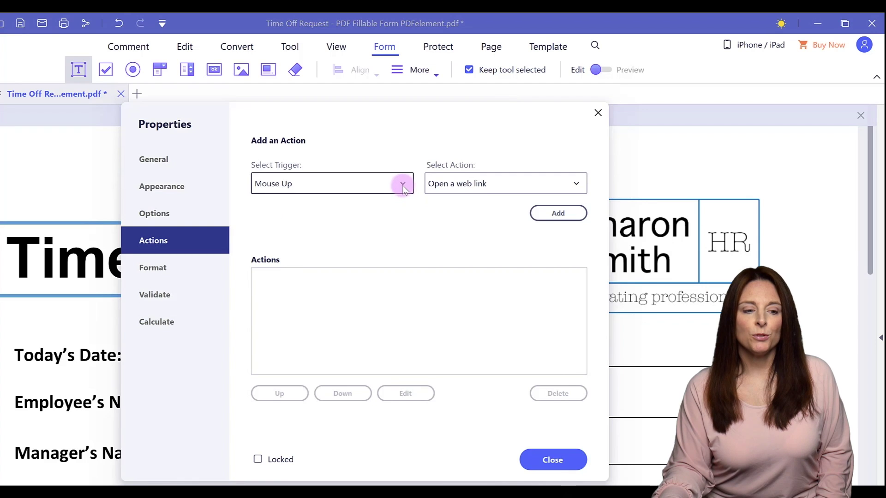
{"action": "left_click", "coordinate": [403, 186]}
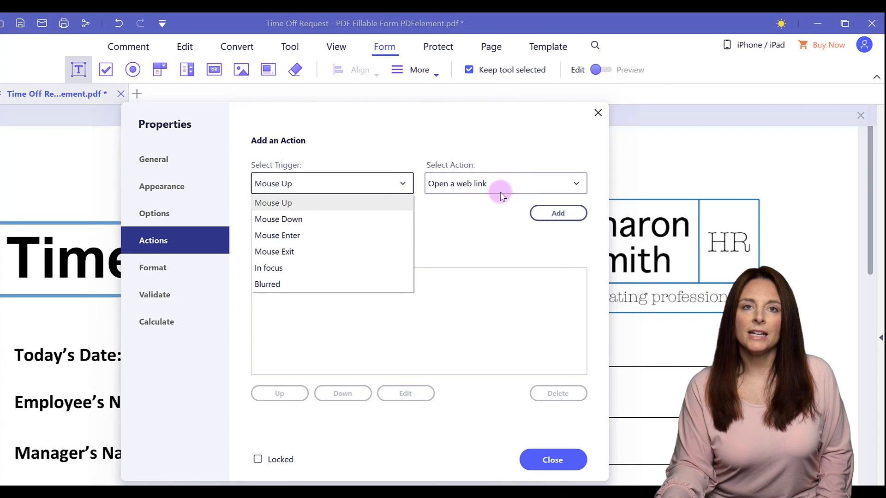
{"action": "left_click", "coordinate": [489, 214]}
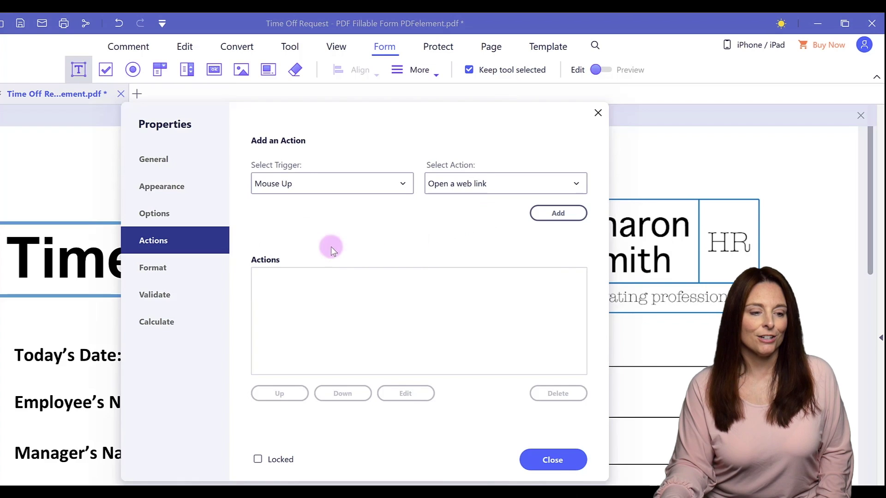
- Review the date field's format, validation and calculation settings, and close its properties
{"action": "left_click", "coordinate": [157, 271]}
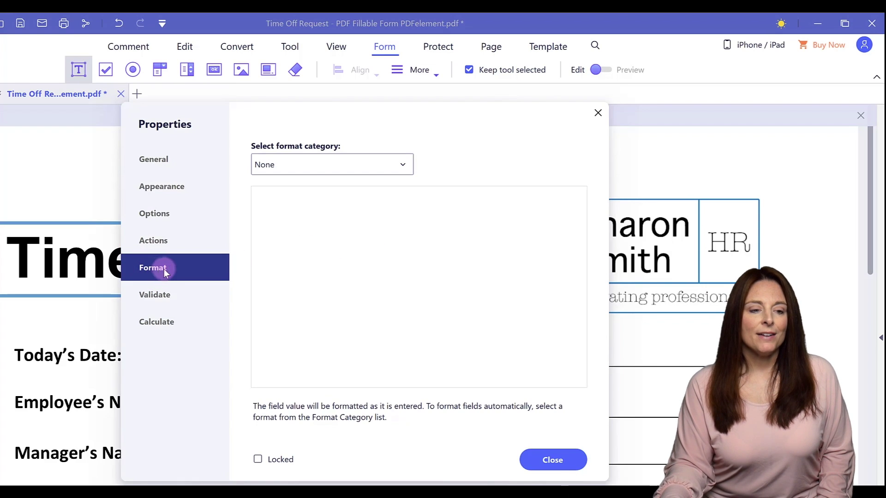
{"action": "left_click", "coordinate": [159, 296]}
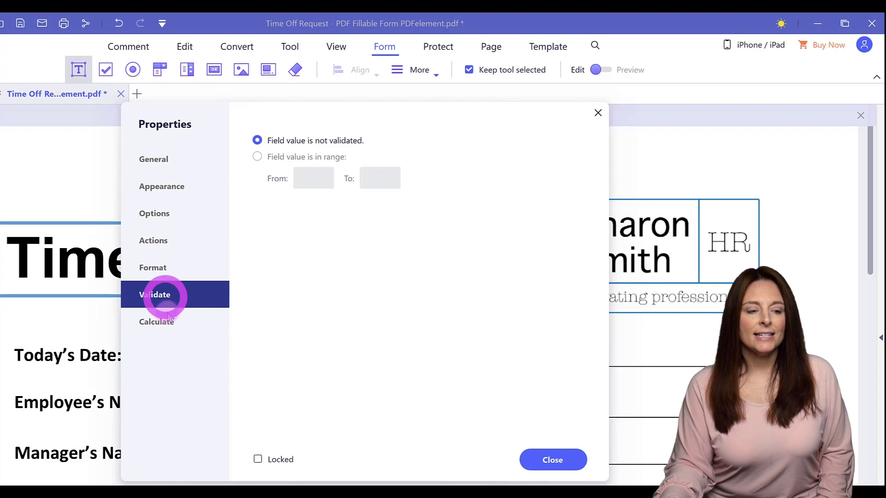
{"action": "left_click", "coordinate": [166, 325]}
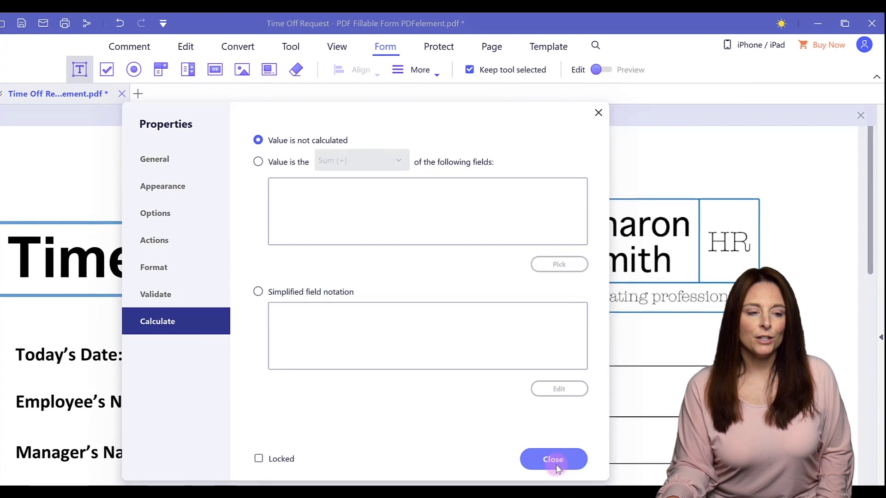
{"action": "left_click", "coordinate": [584, 419]}
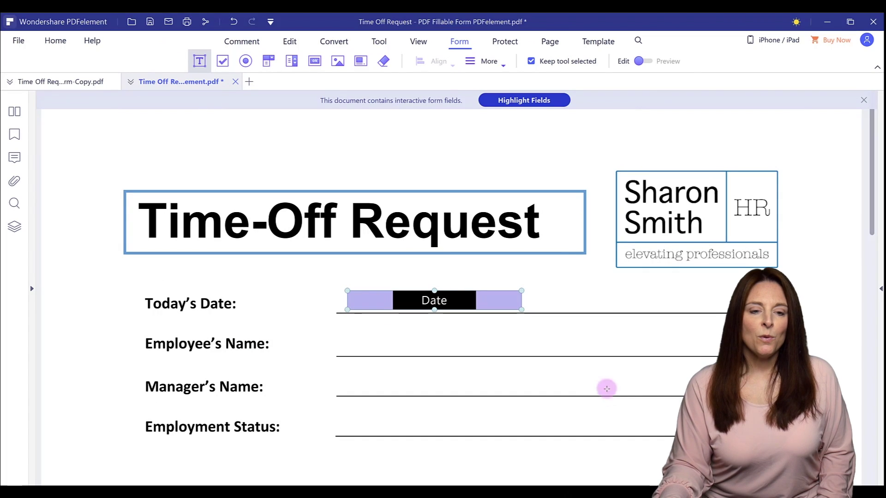
- Preview the form, fill the Today's Date field with 12/01/21, and return to form editing
{"action": "left_click", "coordinate": [641, 62]}
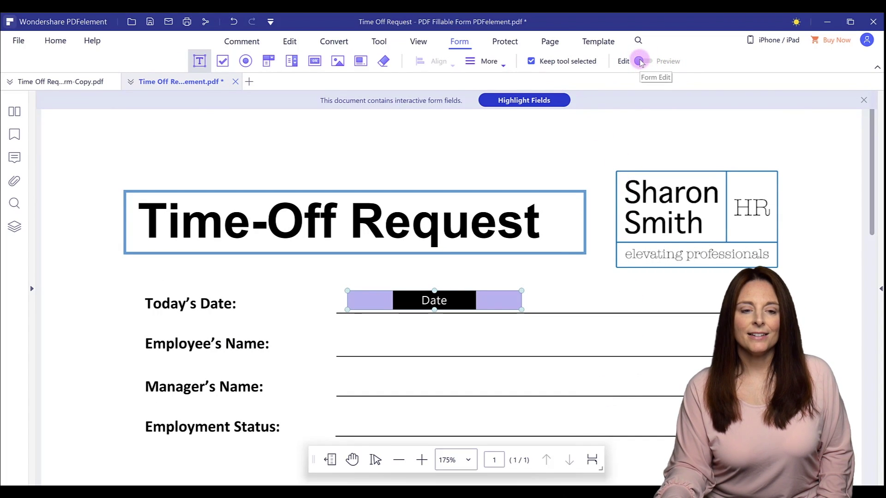
{"action": "left_click", "coordinate": [641, 62]}
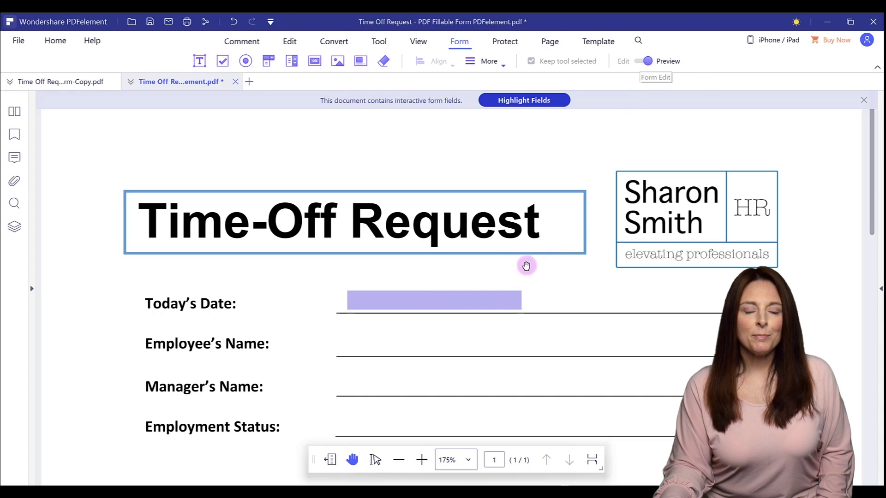
{"action": "left_click", "coordinate": [446, 298]}
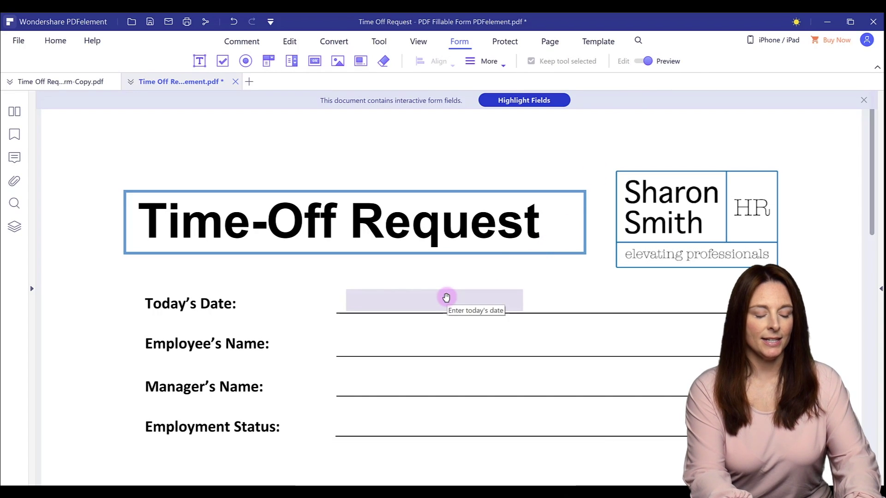
{"action": "type", "text": "12/01/21"}
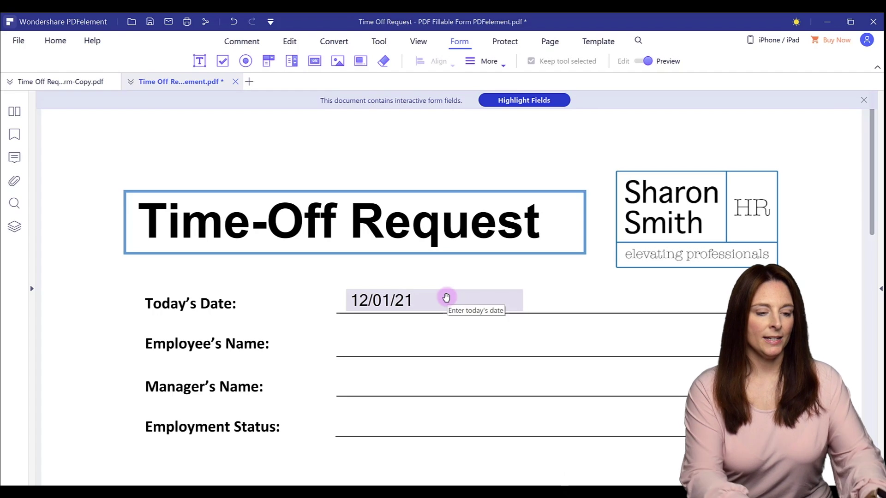
{"action": "key", "text": "ctrl+a"}
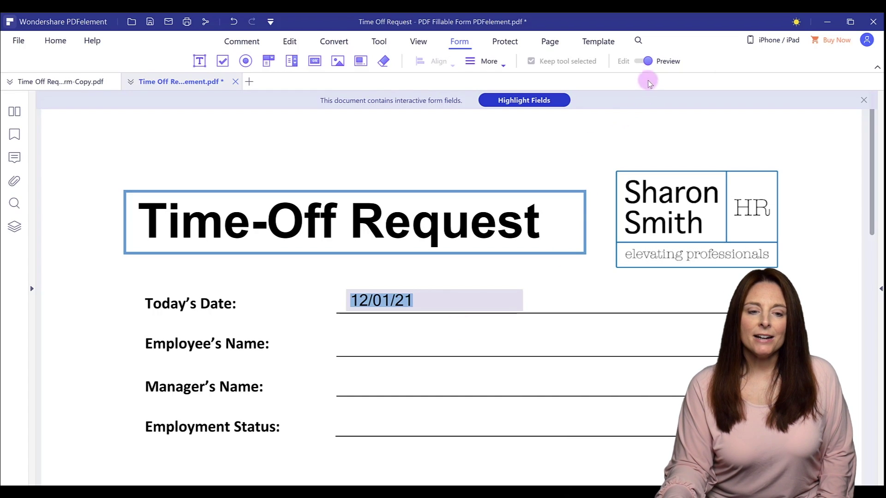
{"action": "left_click", "coordinate": [648, 61]}
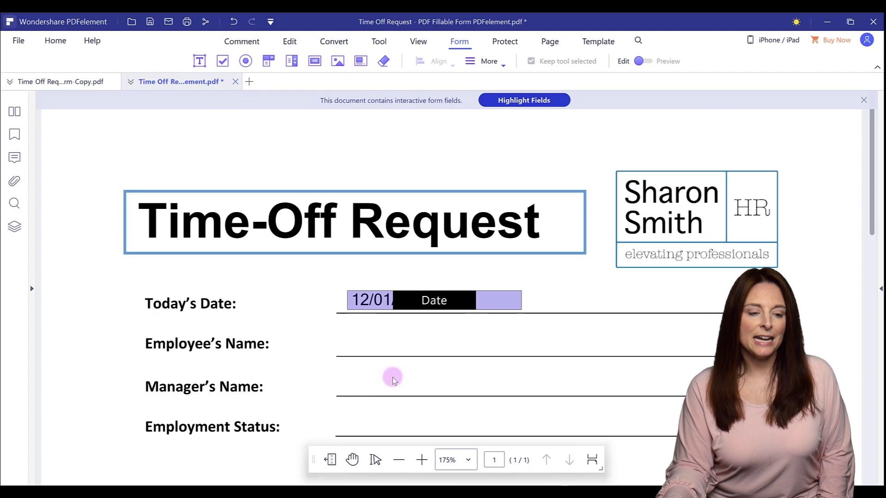
- Duplicate the date field twice, placing one copy on the Employee's Name line and one on the Manager's Name line
{"action": "left_click", "coordinate": [518, 301]}
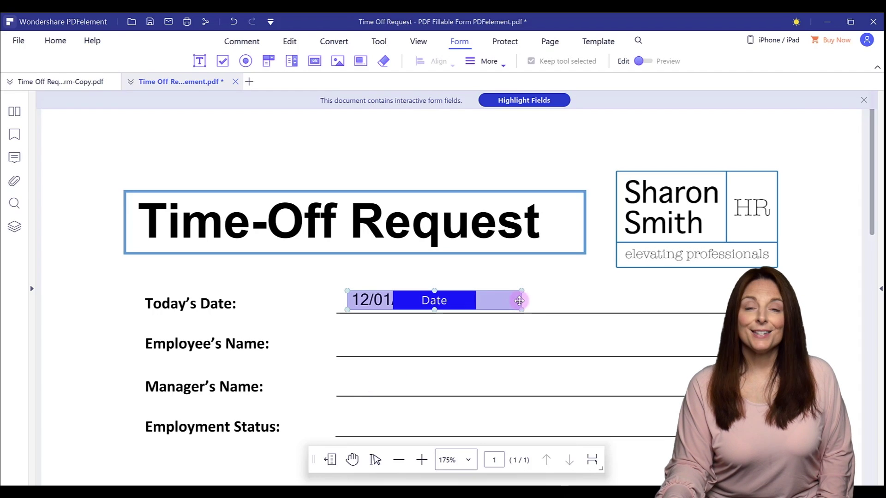
{"action": "key", "text": "ctrl+c"}
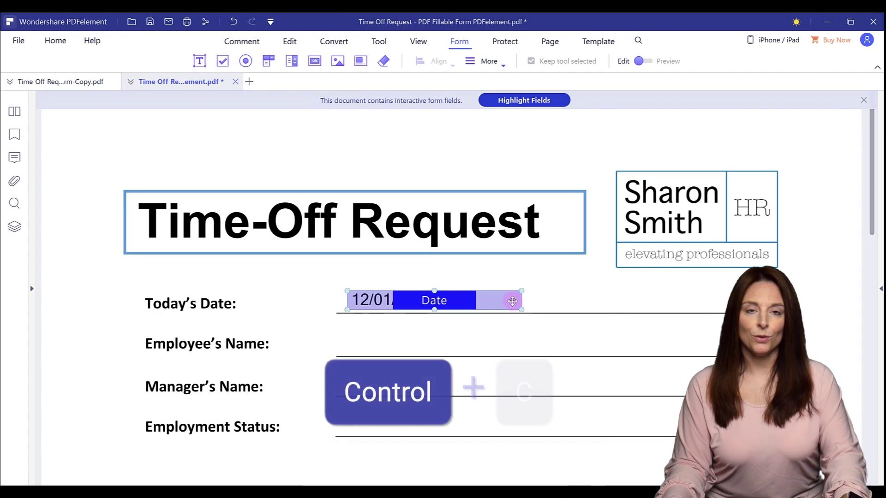
{"action": "left_click", "coordinate": [359, 344]}
{"action": "key", "text": "ctrl+v"}
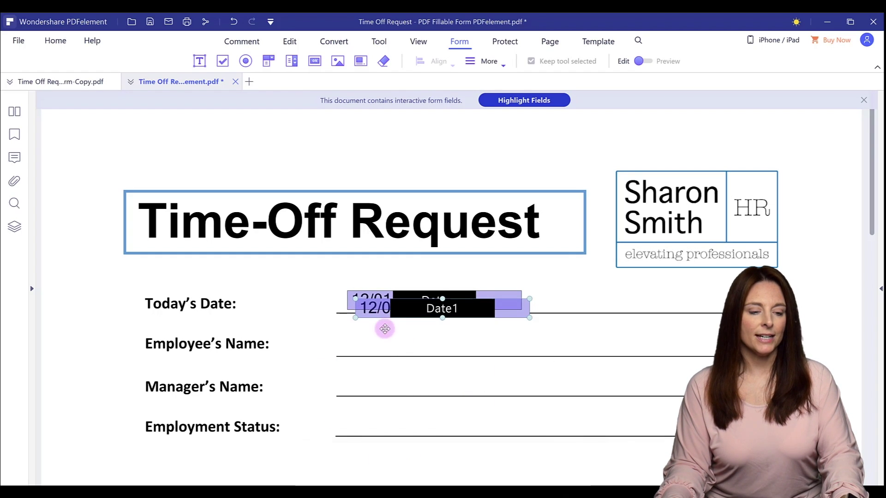
{"action": "left_click_drag", "start_coordinate": [382, 342], "coordinate": [374, 347]}
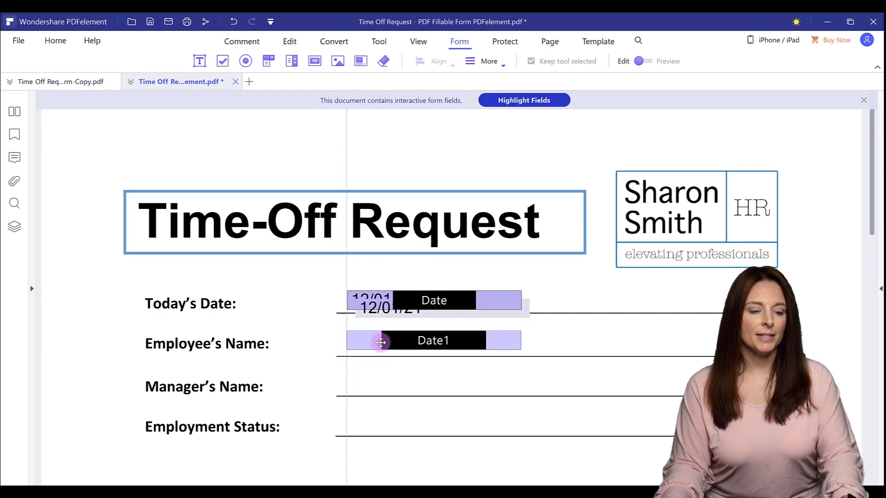
{"action": "key", "text": "ctrl+z"}
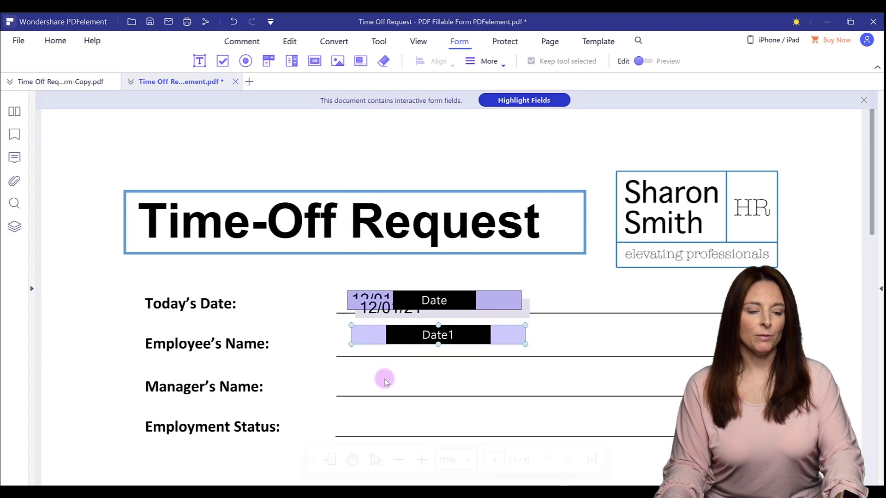
{"action": "key", "text": "ctrl+v"}
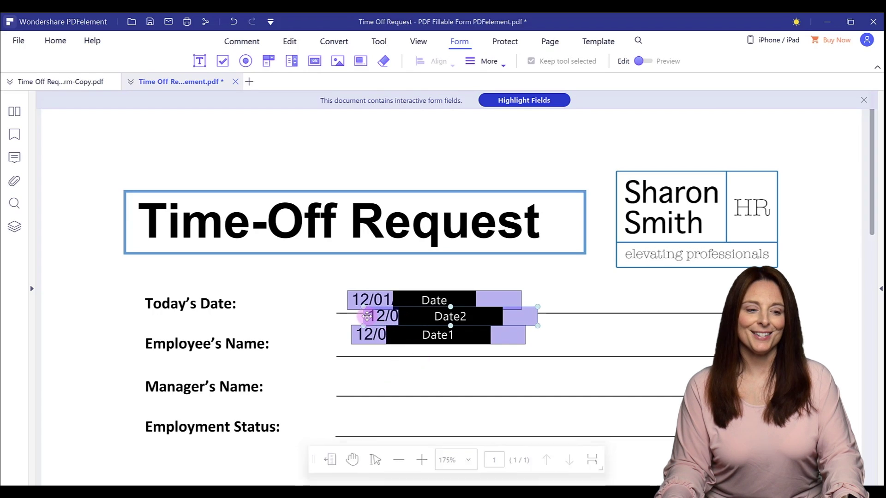
{"action": "left_click_drag", "start_coordinate": [376, 344], "coordinate": [352, 377]}
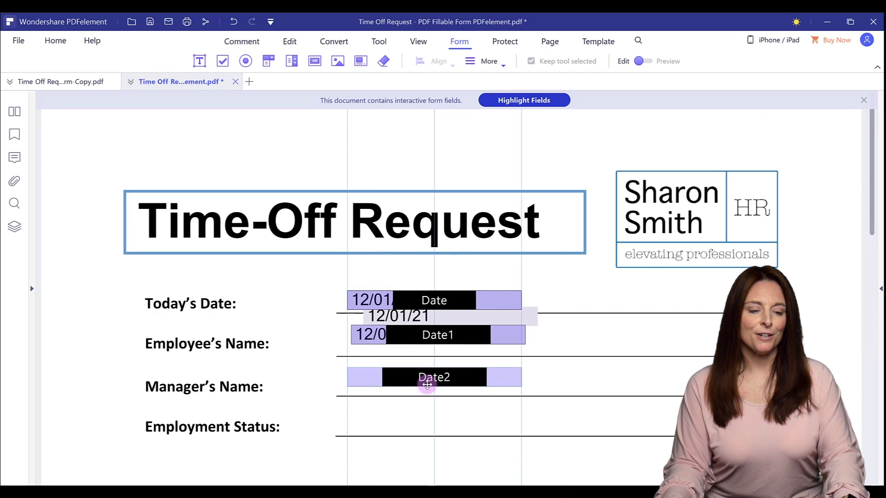
- Rename the Employee's Name line's field "Name" and set its tooltip to "Enter your full name"
{"action": "double_click", "coordinate": [429, 336]}
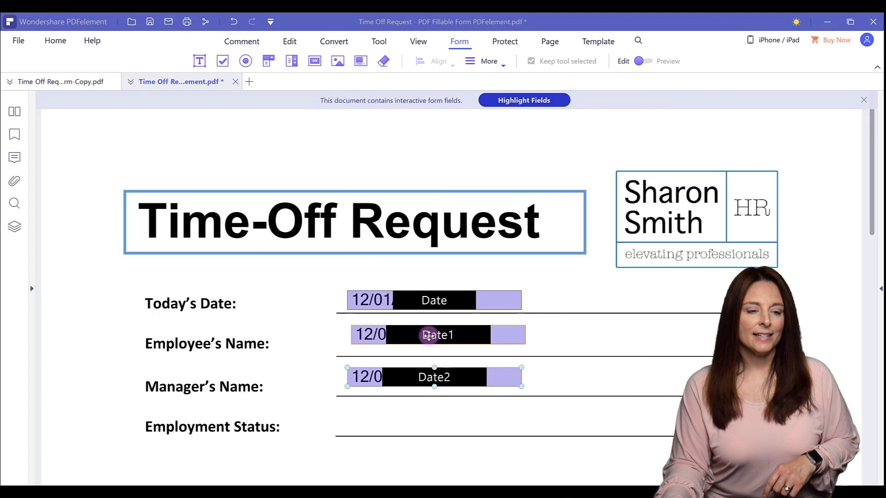
{"action": "left_click_drag", "start_coordinate": [374, 136], "coordinate": [321, 138]}
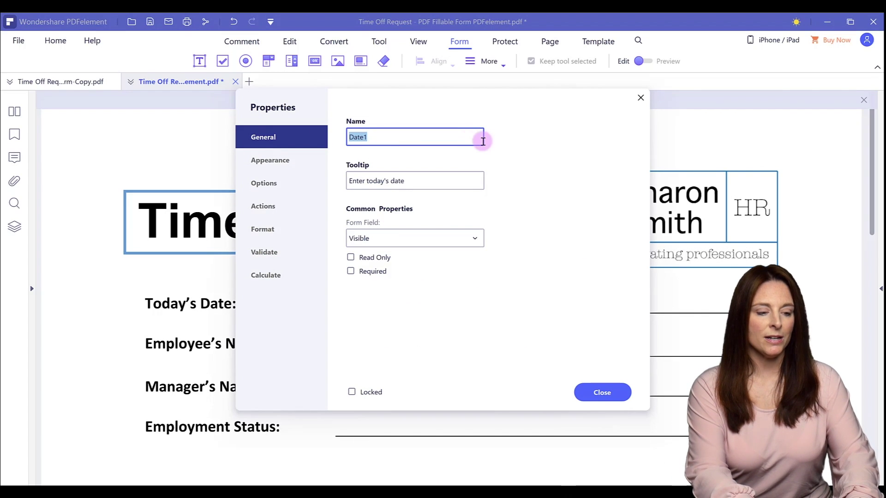
{"action": "type", "text": "Name"}
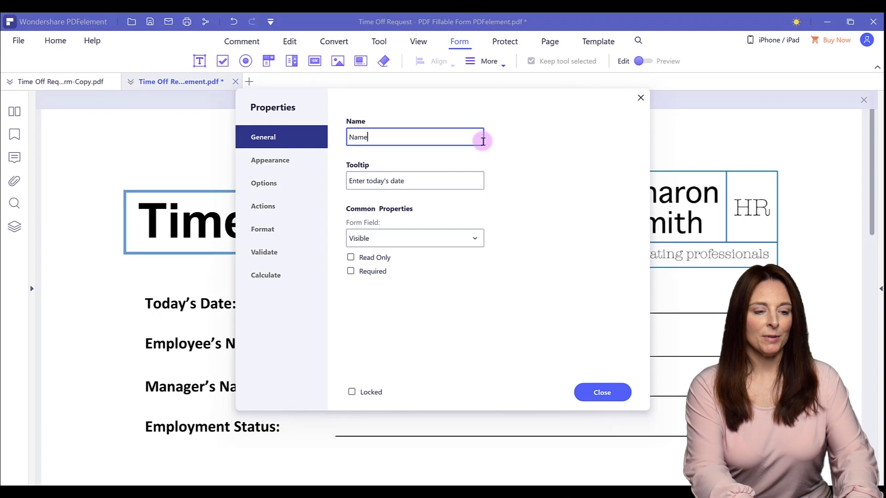
{"action": "key", "text": "Tab"}
{"action": "type", "text": "Ente"}
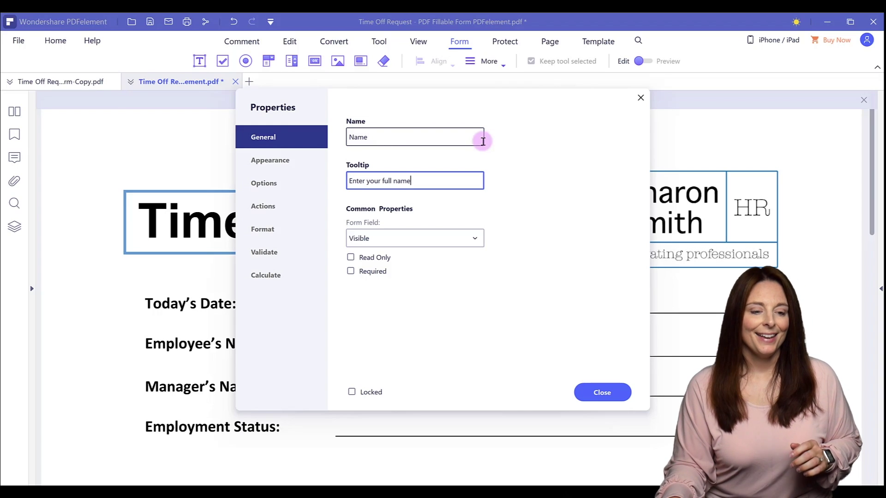
{"action": "left_click", "coordinate": [600, 393]}
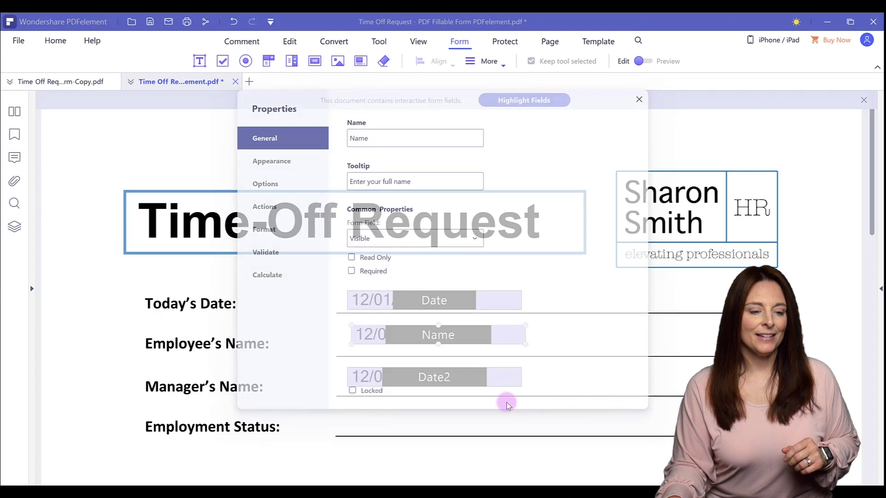
- Rename the Manager's Name line's field "Manager Name" and set its tooltip to "Enter you manager's name"
{"action": "double_click", "coordinate": [433, 377]}
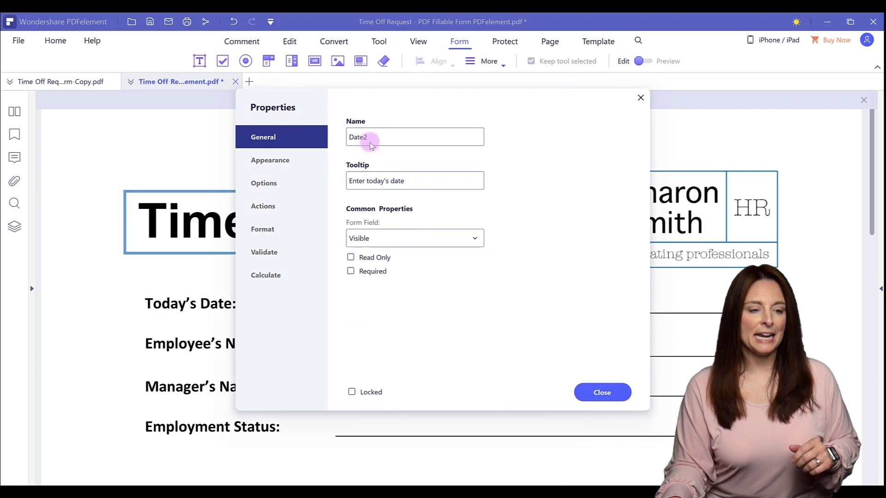
{"action": "left_click", "coordinate": [354, 134]}
{"action": "key", "text": "ctrl+a"}
{"action": "type", "text": "Manager Na"}
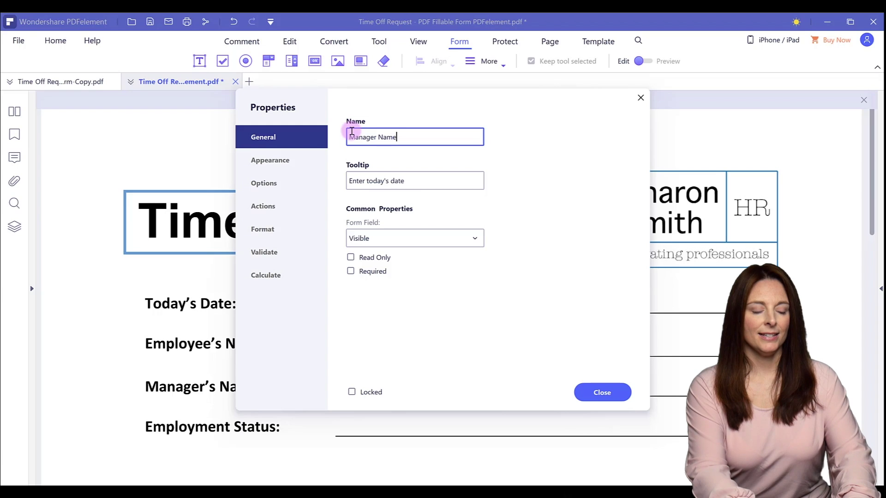
{"action": "key", "text": "Tab"}
{"action": "type", "text": "Enter"}
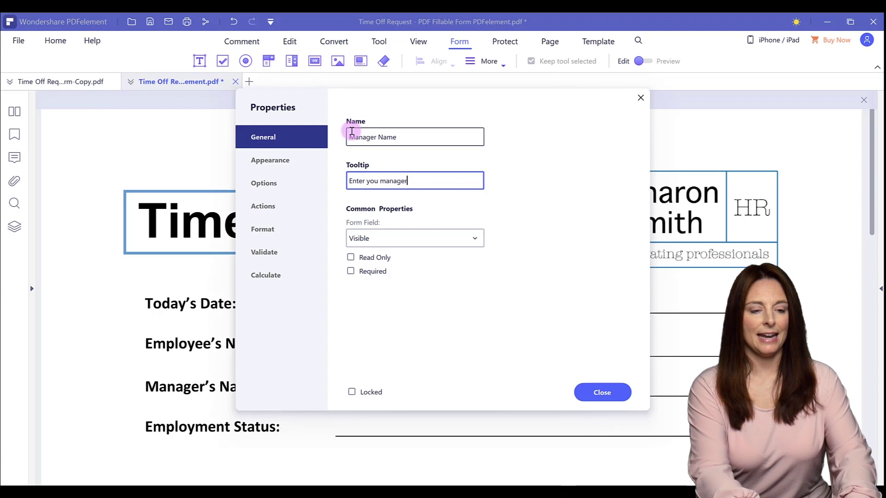
{"action": "type", "text": " you manager's name"}
{"action": "left_click", "coordinate": [602, 392]}
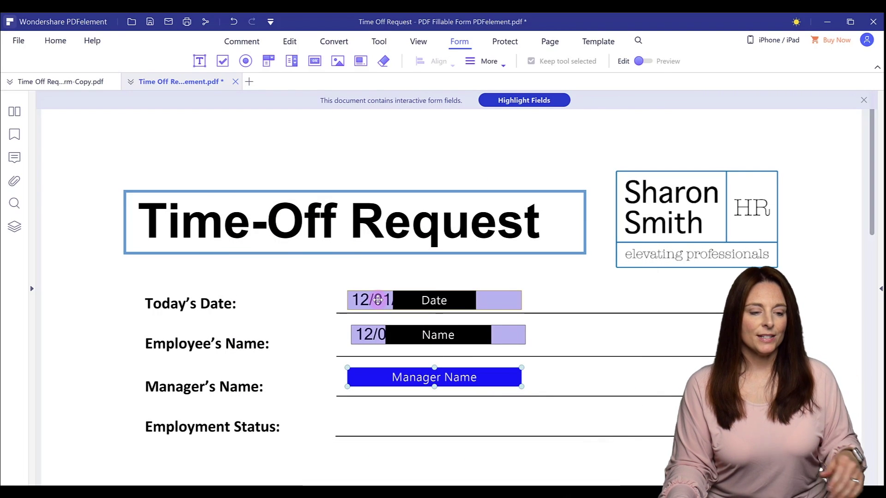
- Left-align the Date, Name and Manager Name fields with each other
{"action": "left_click", "coordinate": [378, 301]}
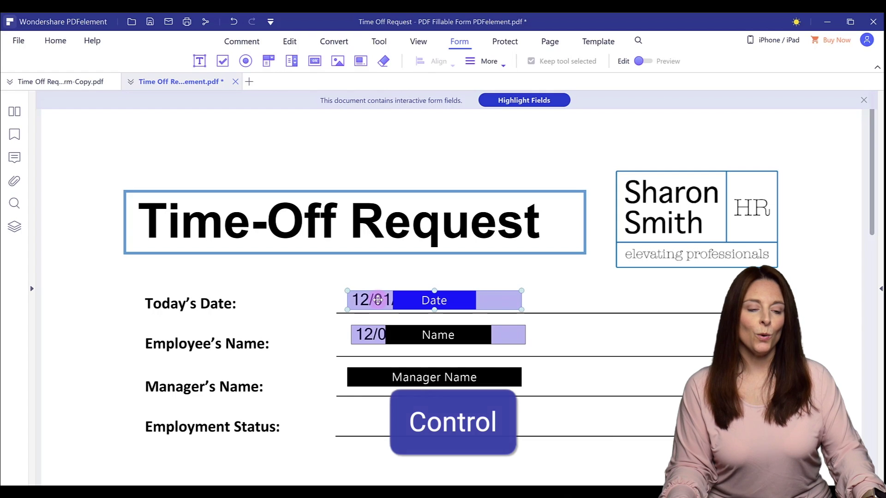
{"action": "left_click", "coordinate": [374, 333], "text": "ctrl"}
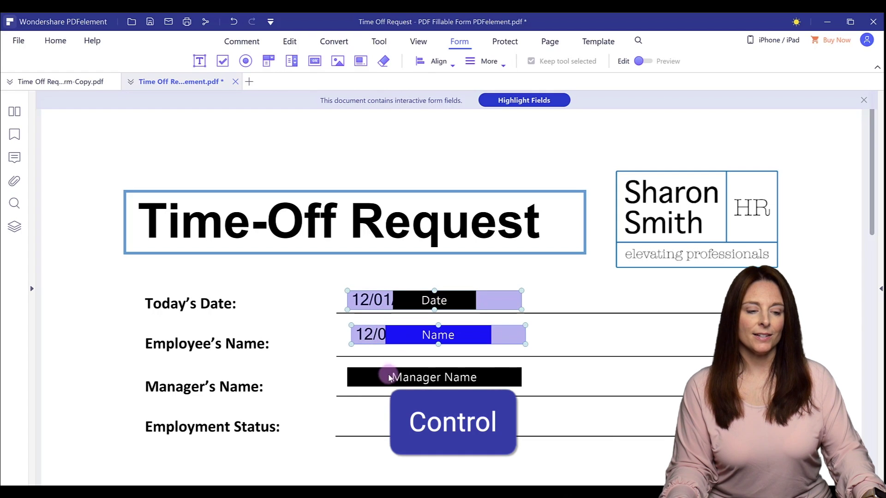
{"action": "left_click", "coordinate": [376, 377], "text": "ctrl"}
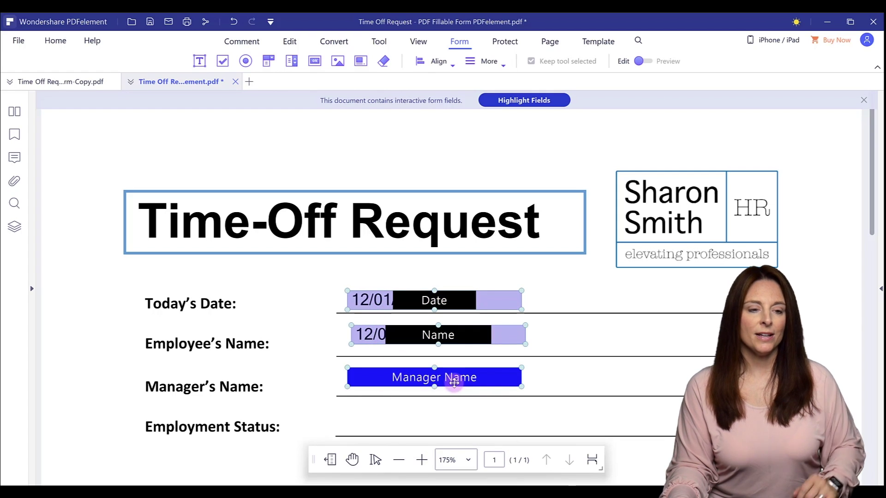
{"action": "left_click", "coordinate": [453, 67]}
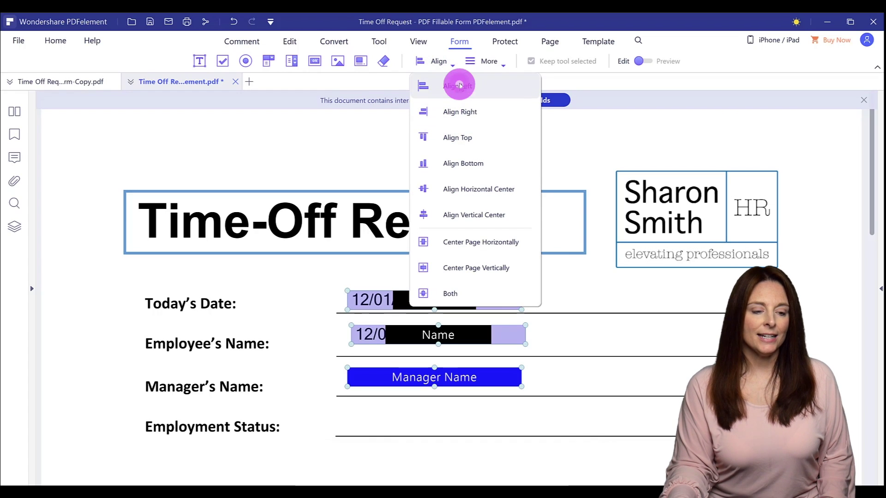
{"action": "left_click", "coordinate": [459, 86]}
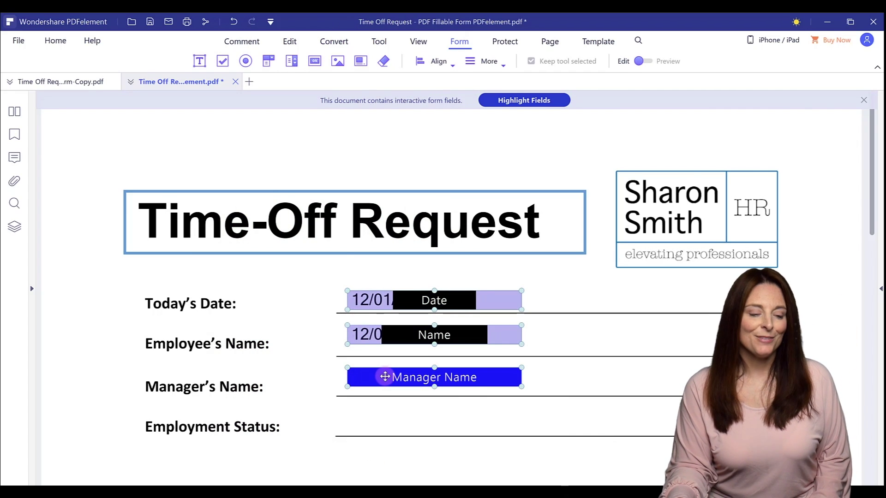
{"action": "left_click", "coordinate": [457, 392]}
- Add a combo box field on the Employment Status line and leave the combo box tool
{"action": "scroll", "coordinate": [457, 391], "scroll_direction": "down", "scroll_amount": 1}
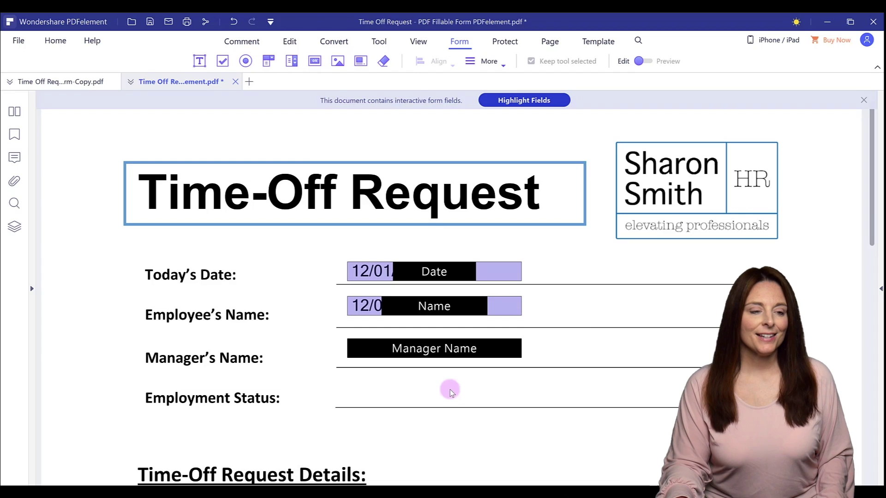
{"action": "left_click", "coordinate": [269, 62]}
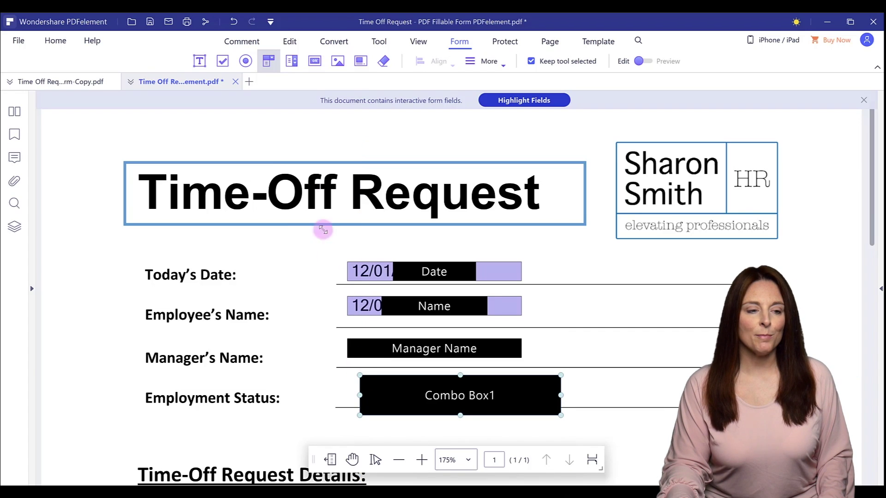
{"action": "left_click", "coordinate": [267, 60]}
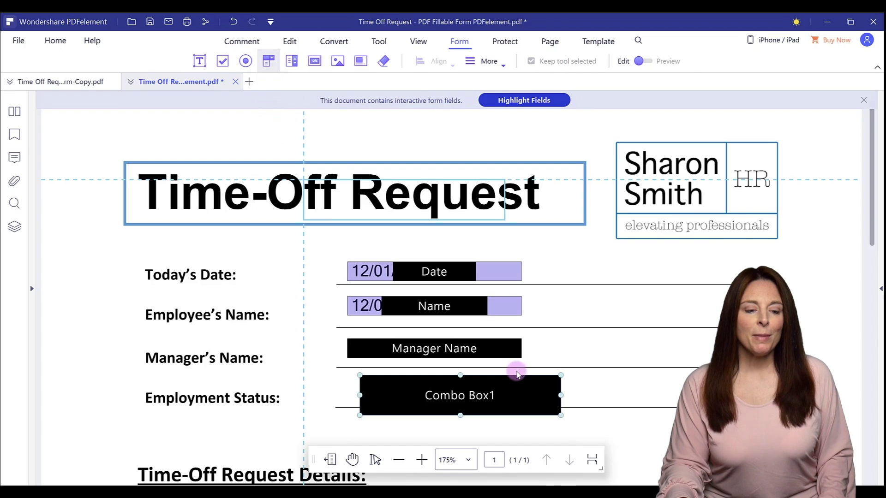
{"action": "key", "text": "Escape"}
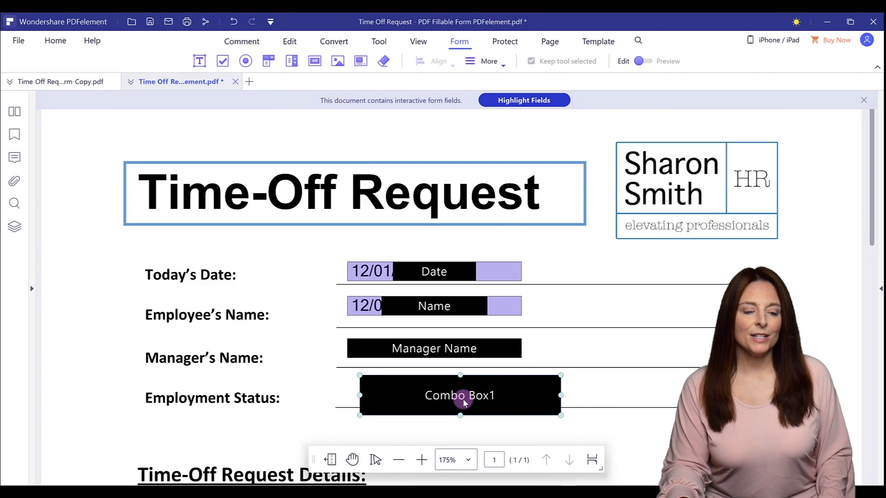
- Rename the Employment Status combo box field "Status" and set its tooltip to "Enter employment status"
{"action": "double_click", "coordinate": [464, 399]}
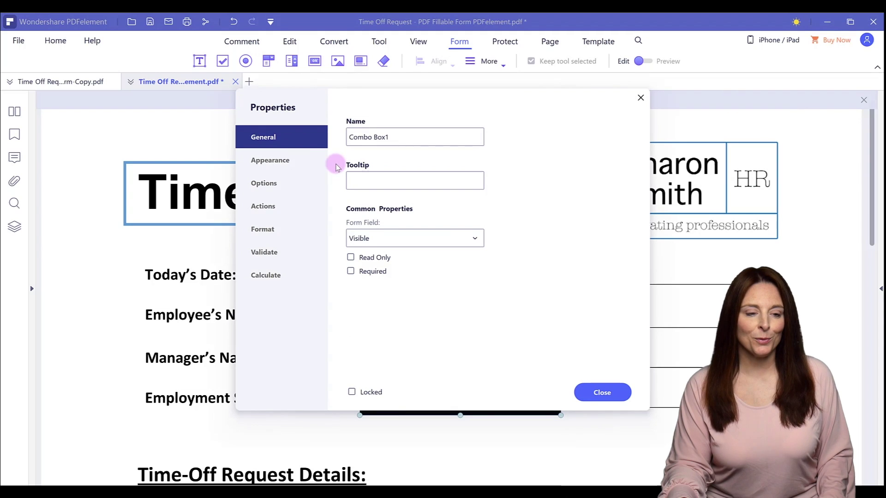
{"action": "left_click_drag", "start_coordinate": [390, 137], "coordinate": [346, 137]}
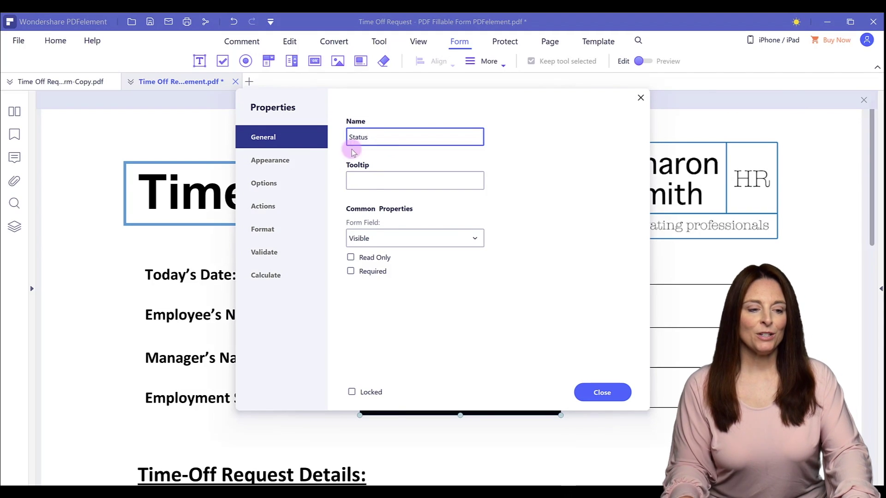
{"action": "left_click", "coordinate": [369, 181]}
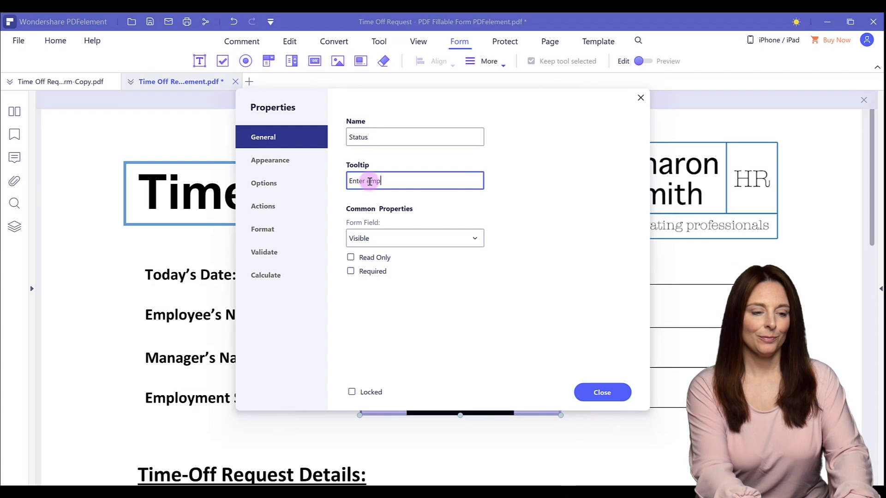
- Add the items "Full-time" and "Part-time" to the Status combo box's item list and close its properties
{"action": "left_click", "coordinate": [290, 162]}
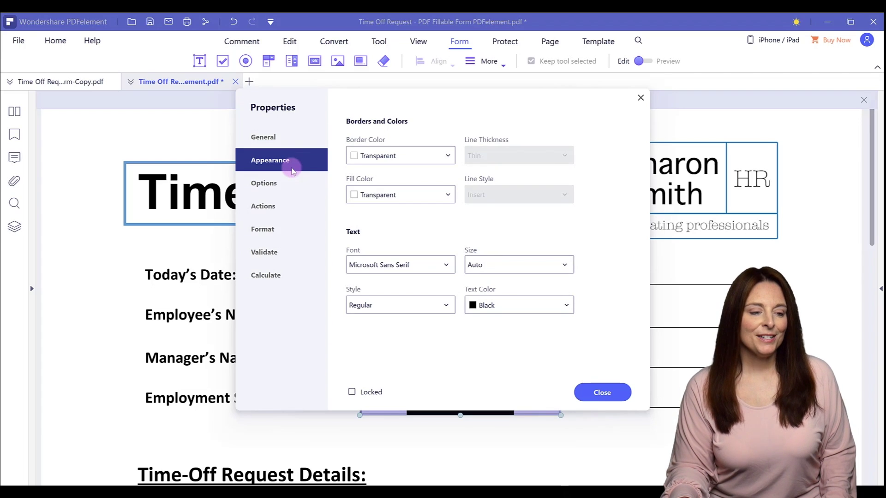
{"action": "left_click", "coordinate": [281, 186]}
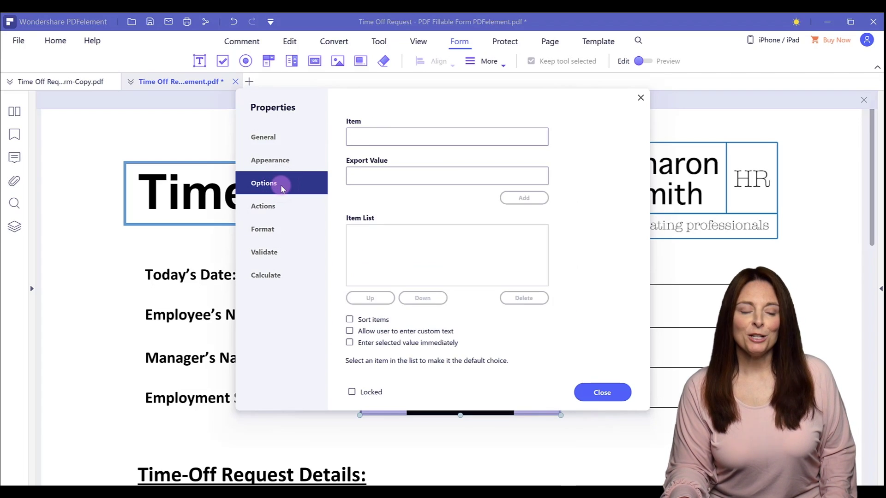
{"action": "left_click", "coordinate": [371, 135]}
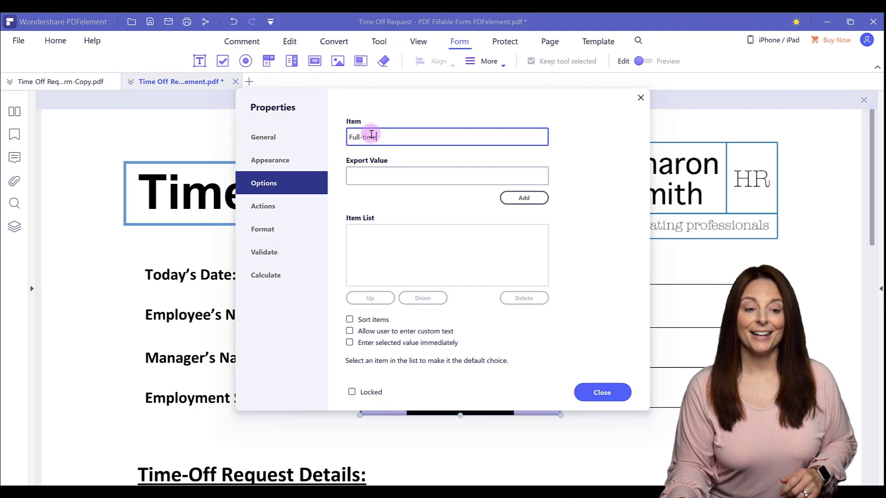
{"action": "type", "text": "Full-time"}
{"action": "left_click", "coordinate": [524, 197]}
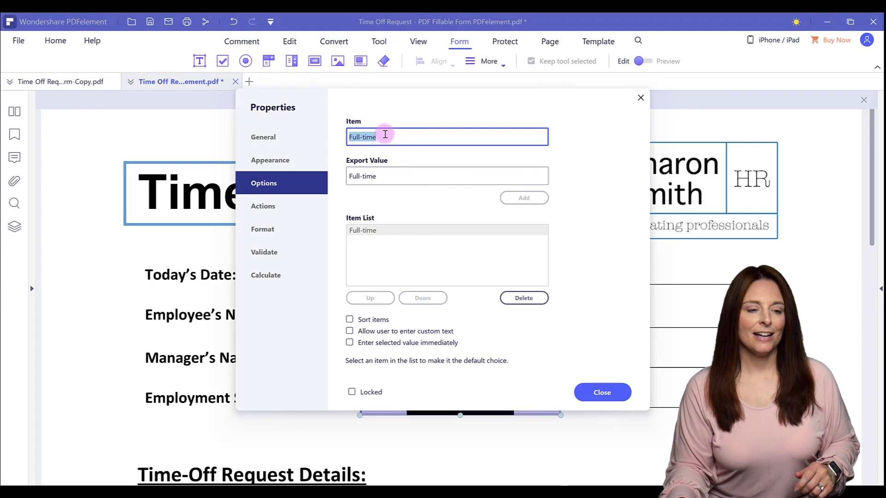
{"action": "left_click_drag", "start_coordinate": [343, 135], "coordinate": [416, 143]}
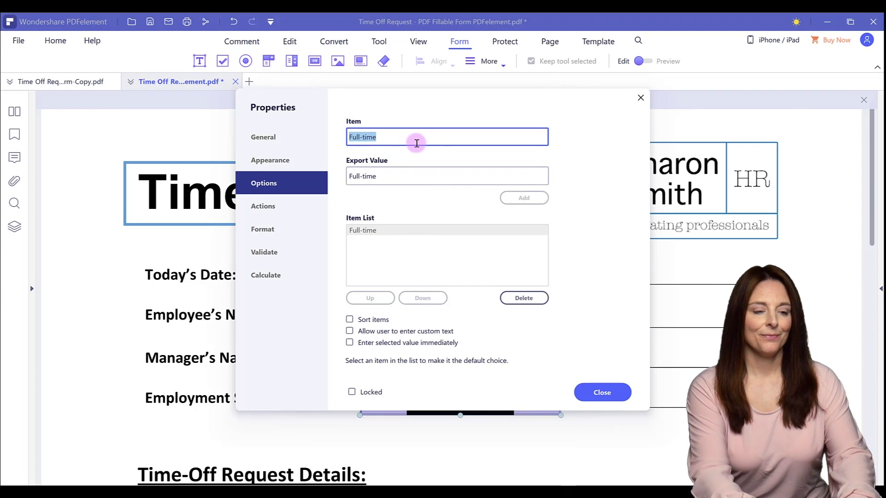
{"action": "type", "text": "Part-"}
{"action": "left_click", "coordinate": [524, 197]}
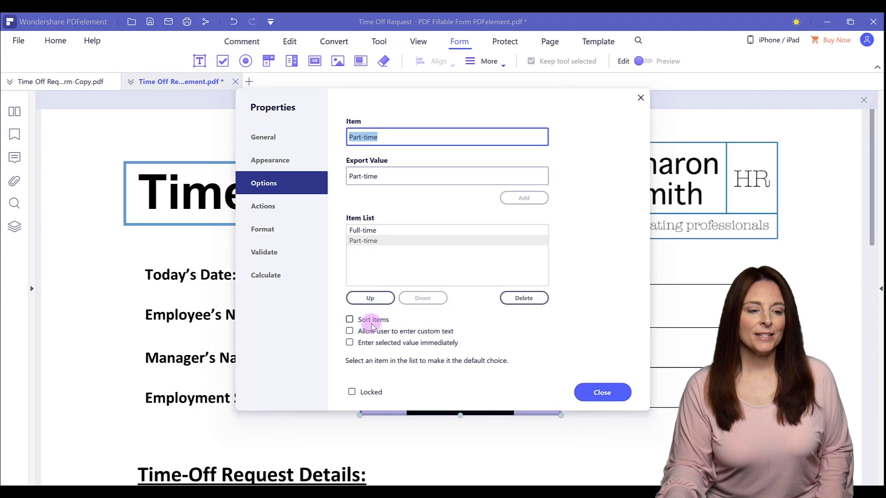
{"action": "left_click", "coordinate": [366, 240]}
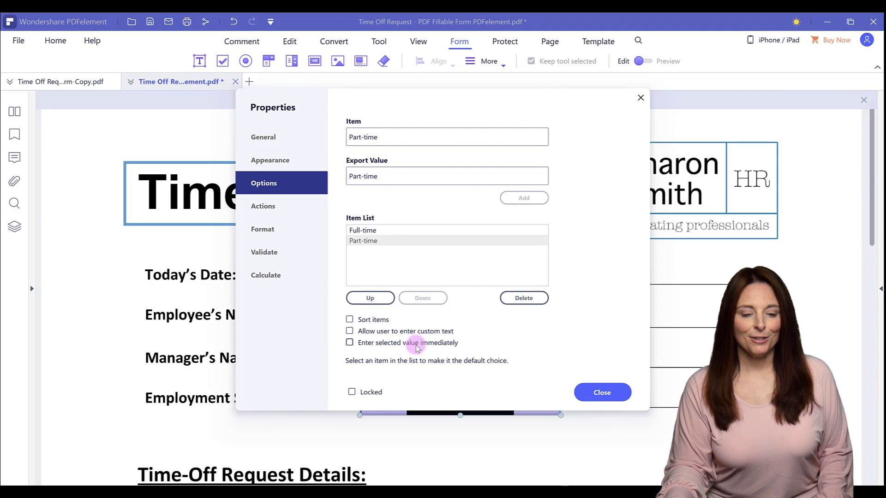
{"action": "left_click", "coordinate": [613, 393]}
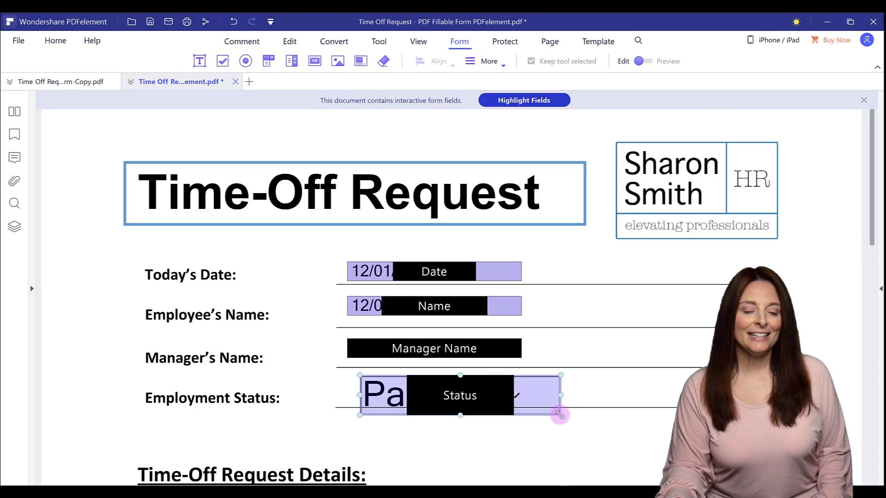
- Shrink the Status combo box to fit its line and left-align it with the Date, Name and Manager Name fields
{"action": "mouse_move", "coordinate": [551, 404]}
{"action": "left_mouse_down"}
{"action": "mouse_move", "coordinate": [540, 395]}
{"action": "mouse_move", "coordinate": [549, 402]}
{"action": "left_mouse_up"}
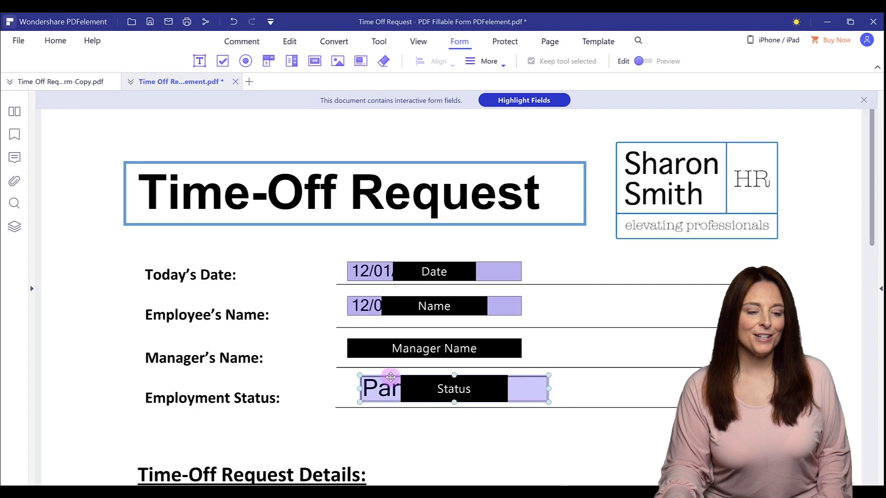
{"action": "mouse_move", "coordinate": [370, 376]}
{"action": "left_mouse_down"}
{"action": "mouse_move", "coordinate": [361, 373]}
{"action": "mouse_move", "coordinate": [397, 377]}
{"action": "mouse_move", "coordinate": [386, 376]}
{"action": "left_mouse_up"}
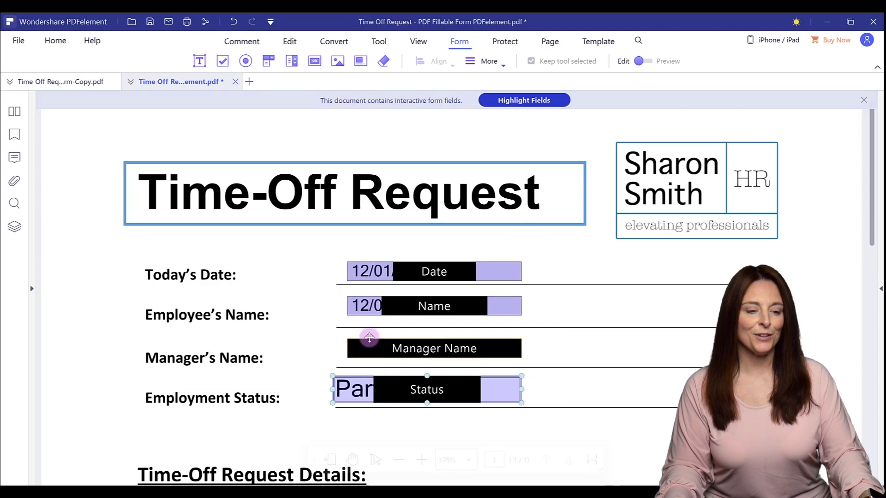
{"action": "left_click", "coordinate": [370, 347], "text": "ctrl"}
{"action": "left_click", "coordinate": [365, 310], "text": "ctrl"}
{"action": "left_click", "coordinate": [376, 276], "text": "ctrl"}
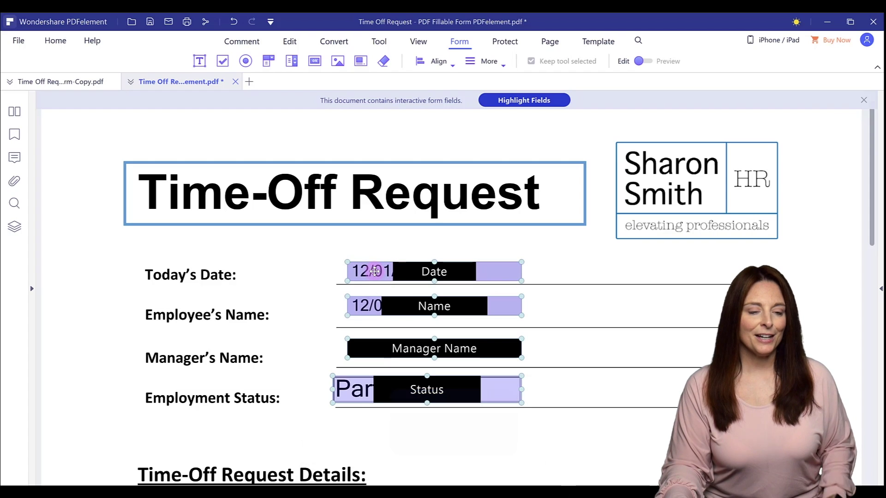
{"action": "left_click", "coordinate": [452, 66]}
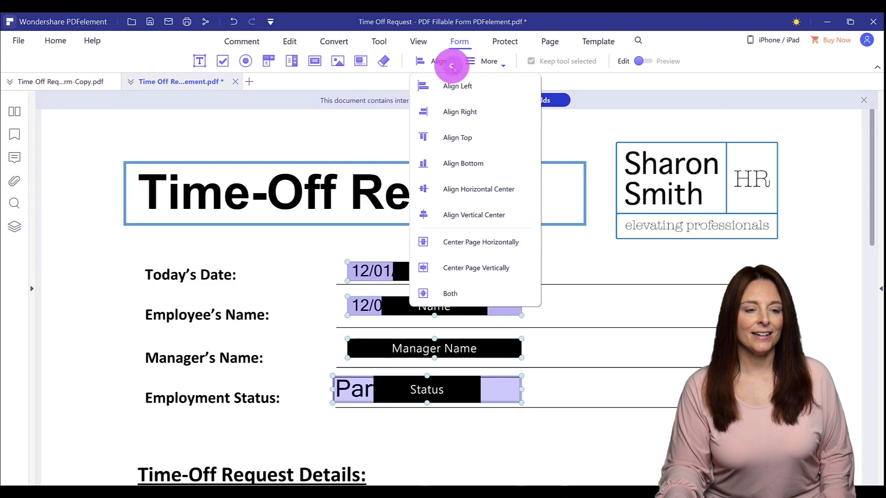
{"action": "left_click", "coordinate": [460, 86]}
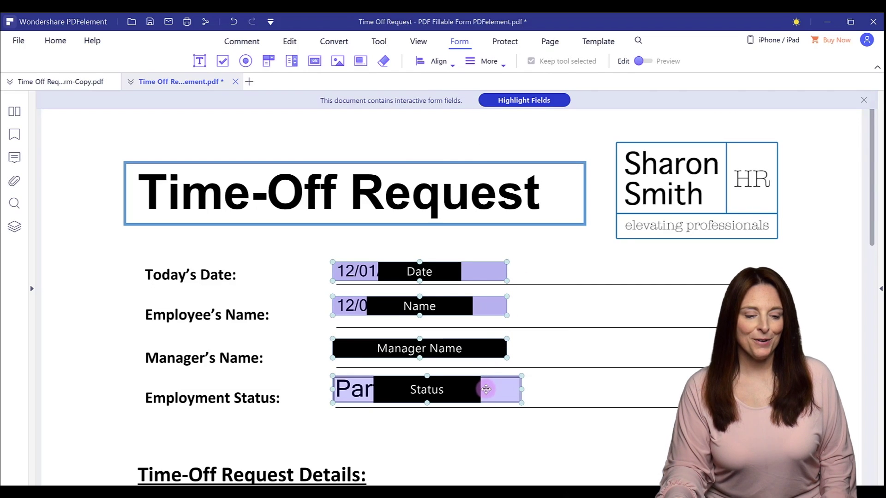
{"action": "left_click", "coordinate": [558, 306]}
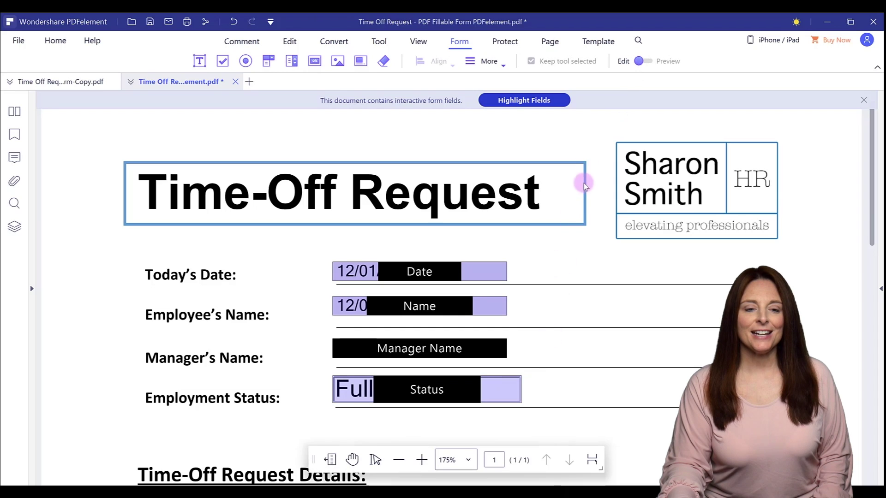
- Preview the form, check the choices in the Employment Status drop-down, and return to form editing
{"action": "left_click", "coordinate": [642, 61]}
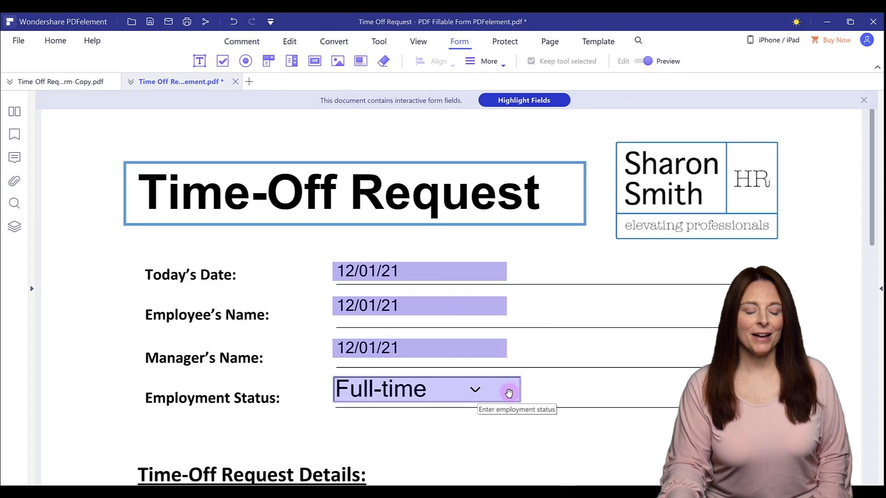
{"action": "left_click", "coordinate": [480, 391]}
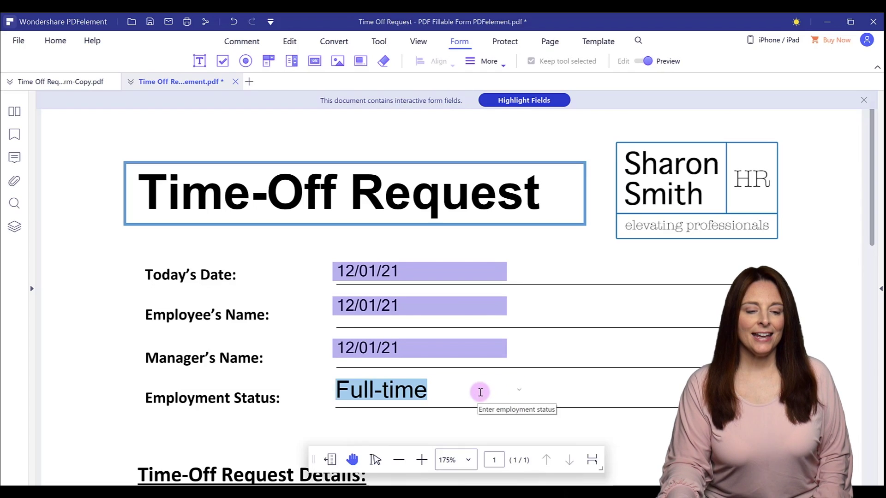
{"action": "left_click", "coordinate": [520, 390]}
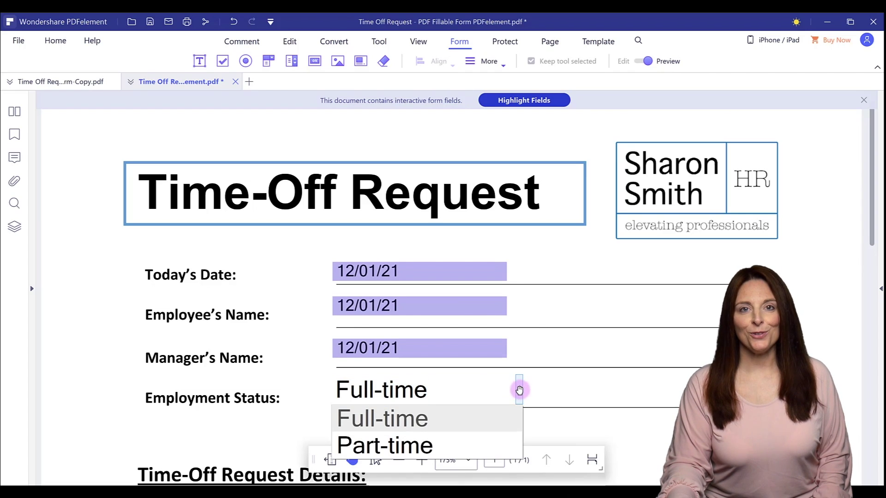
{"action": "left_click", "coordinate": [519, 390]}
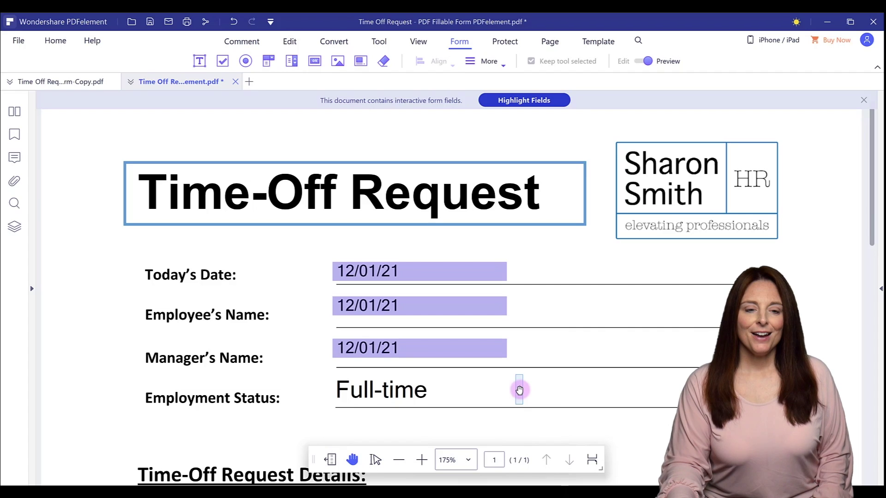
{"action": "left_click", "coordinate": [649, 61]}
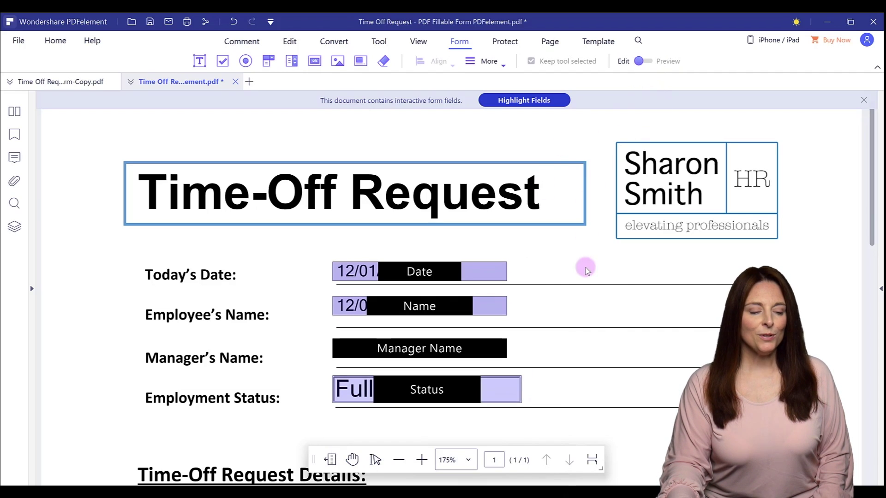
- Add a check box field beside Vacation in the Reason for Request table
{"action": "scroll", "coordinate": [586, 270], "scroll_direction": "down", "scroll_amount": 1}
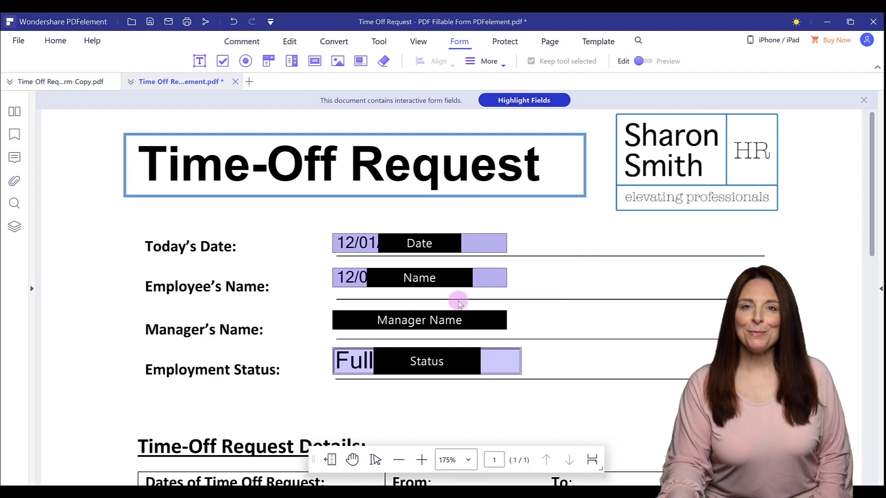
{"action": "scroll", "coordinate": [460, 303], "scroll_direction": "down", "scroll_amount": 5}
{"action": "scroll", "coordinate": [459, 303], "scroll_direction": "down", "scroll_amount": 2}
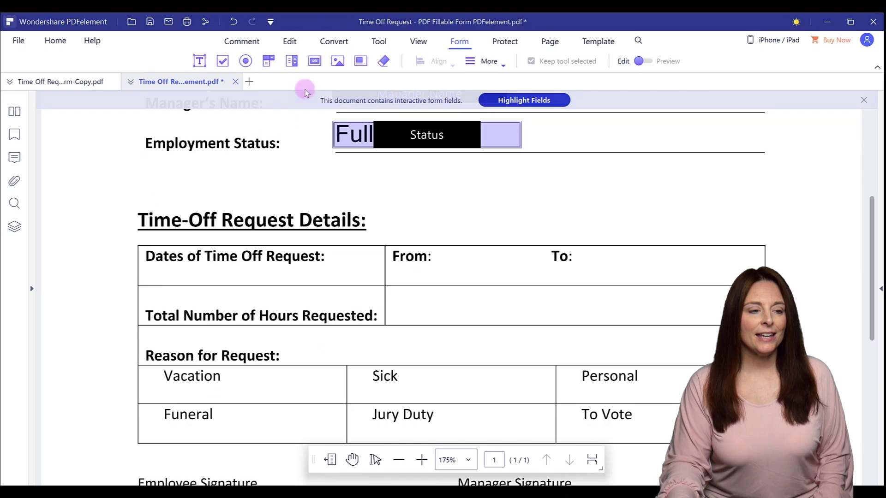
{"action": "left_click", "coordinate": [223, 61]}
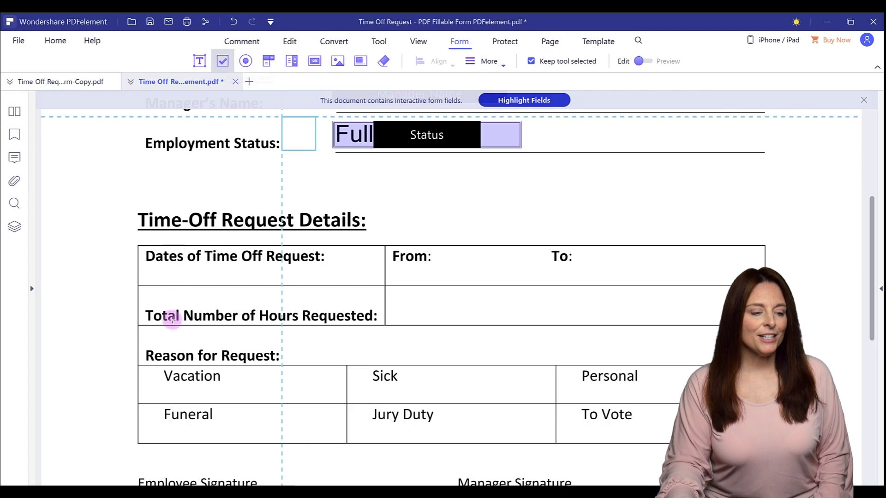
{"action": "left_click", "coordinate": [133, 369]}
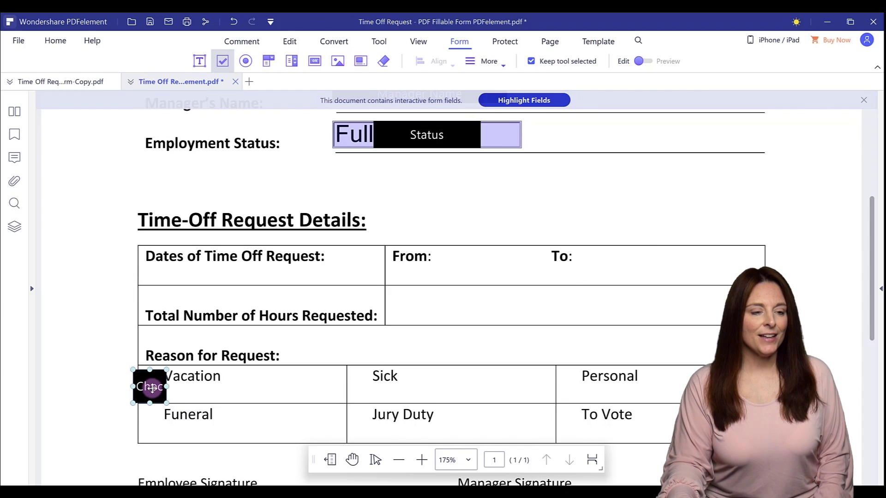
- Review the Vacation check box's general, appearance and option properties, choosing Checkmark as its check box style
{"action": "double_click", "coordinate": [152, 388]}
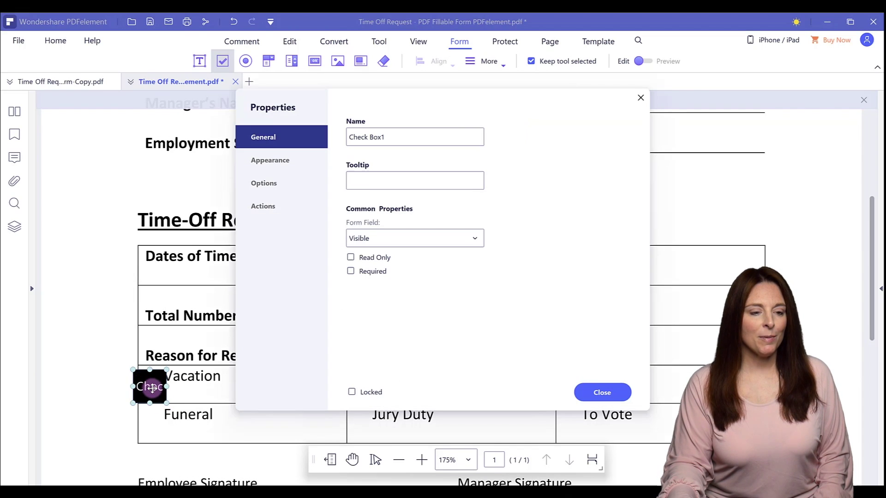
{"action": "left_click", "coordinate": [397, 139]}
{"action": "left_click", "coordinate": [368, 181]}
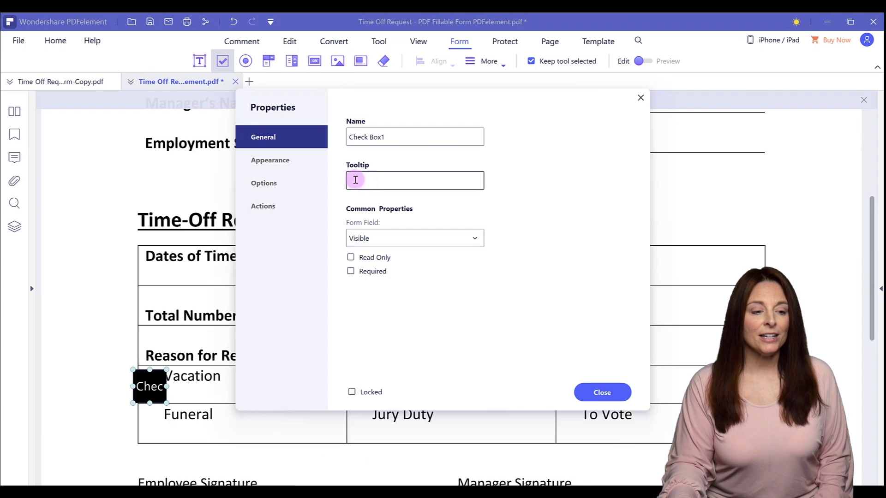
{"action": "left_click", "coordinate": [294, 161]}
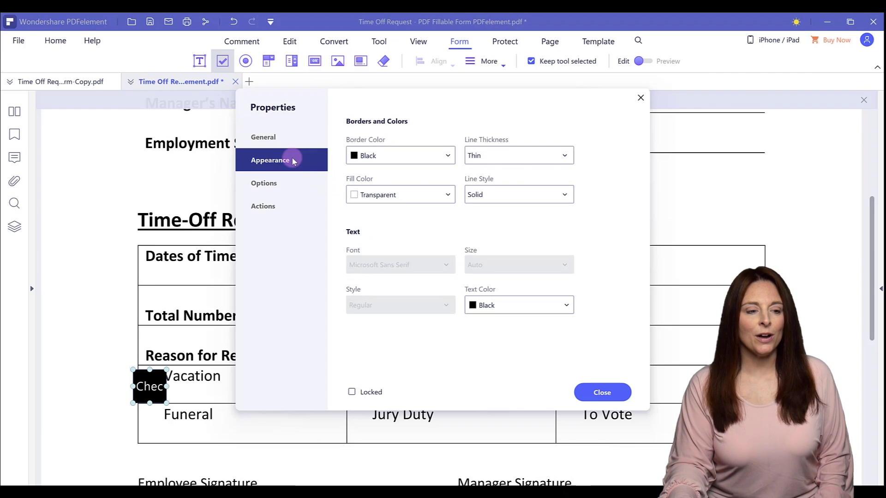
{"action": "left_click", "coordinate": [277, 190]}
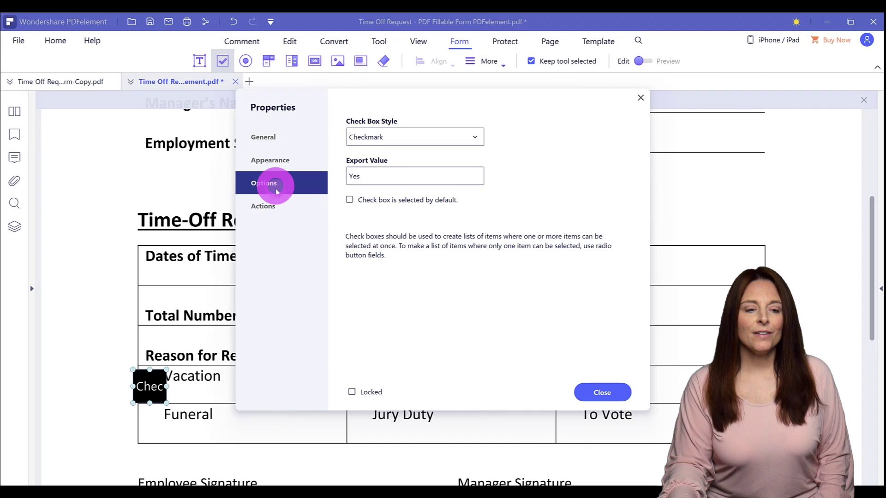
{"action": "left_click", "coordinate": [476, 137]}
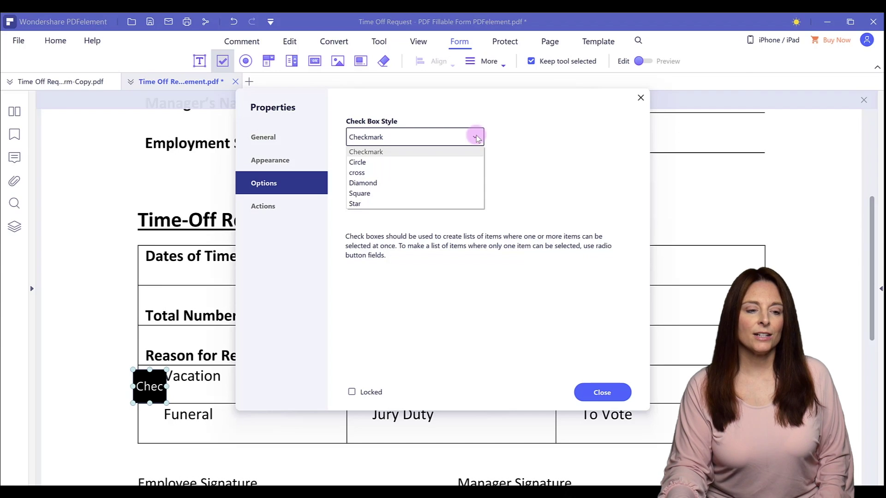
{"action": "left_click", "coordinate": [388, 155]}
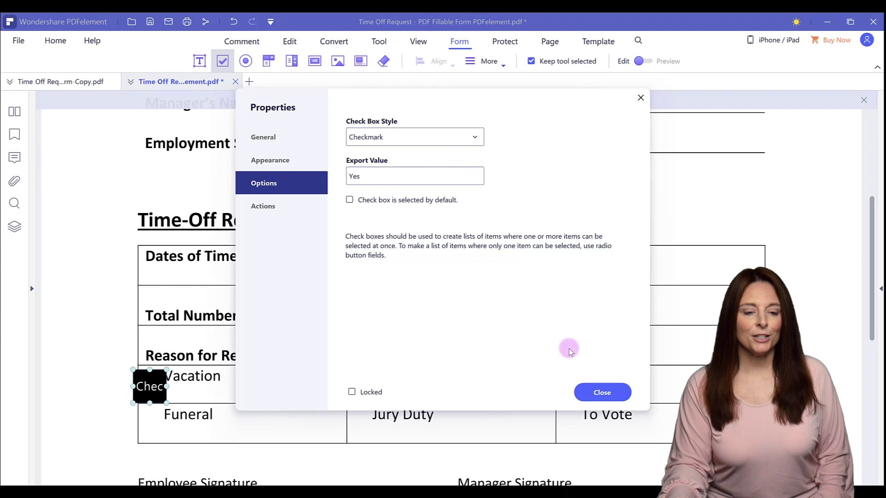
{"action": "left_click", "coordinate": [599, 391]}
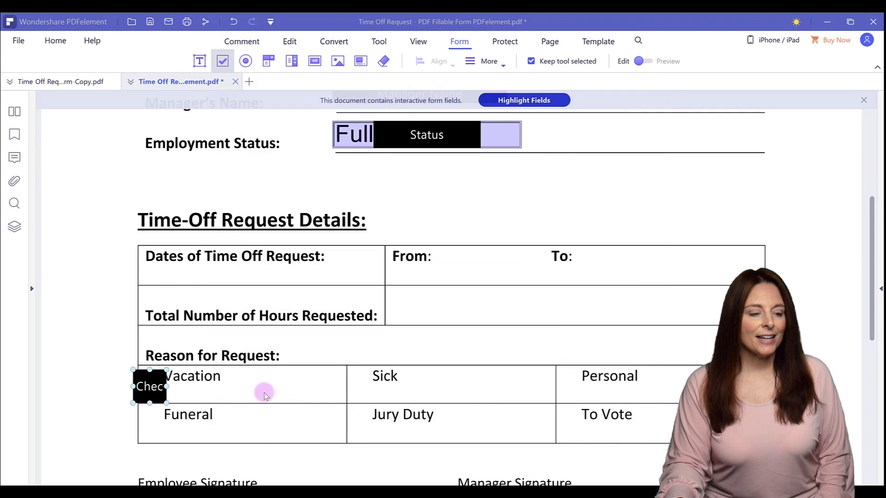
- Shrink the Vacation check box, leave the check box tool, and move the box inside the cell just before the word Vacation
{"action": "mouse_move", "coordinate": [165, 404]}
{"action": "left_mouse_down"}
{"action": "mouse_move", "coordinate": [153, 387]}
{"action": "mouse_move", "coordinate": [181, 395]}
{"action": "mouse_move", "coordinate": [159, 389]}
{"action": "left_mouse_up"}
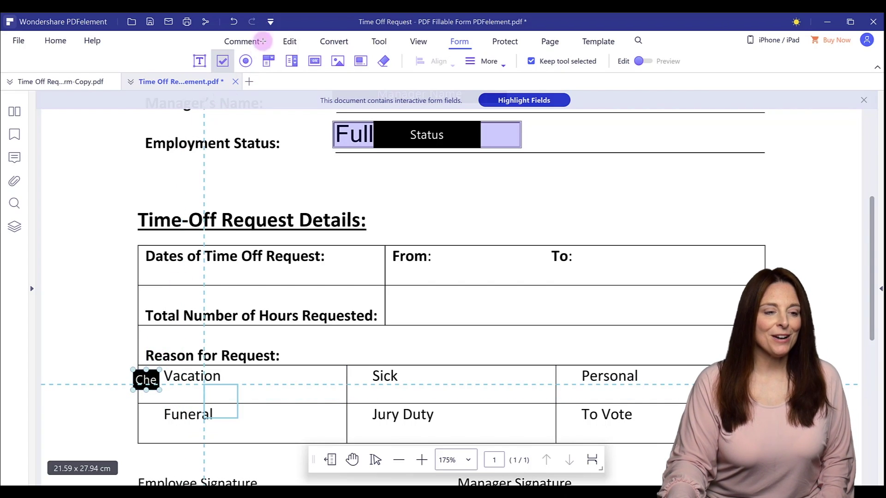
{"action": "left_click", "coordinate": [223, 61]}
{"action": "left_click_drag", "start_coordinate": [145, 378], "coordinate": [156, 372]}
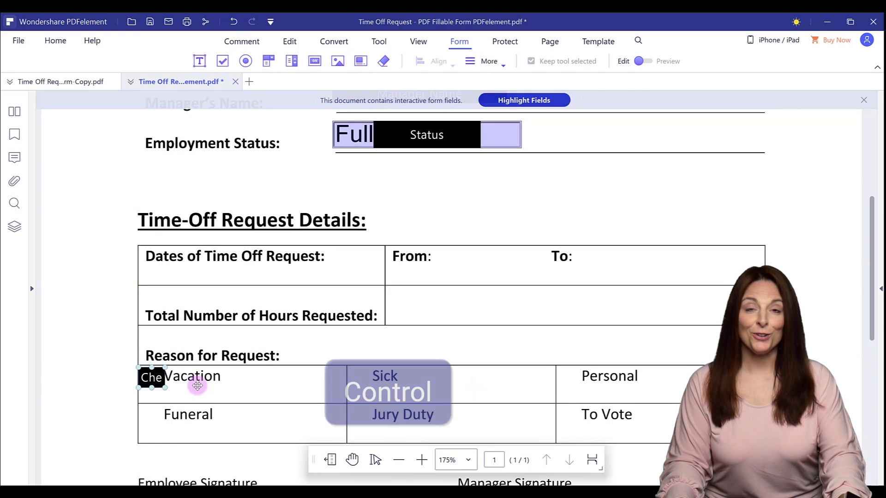
- Duplicate the Vacation check box and place the copy inside the cell just before the word Sick
{"action": "key", "text": "ctrl+c"}
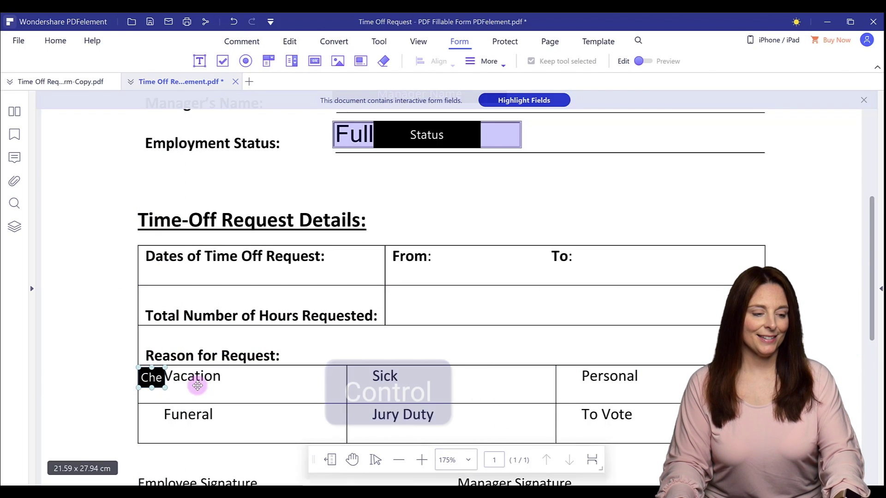
{"action": "key", "text": "ctrl+v"}
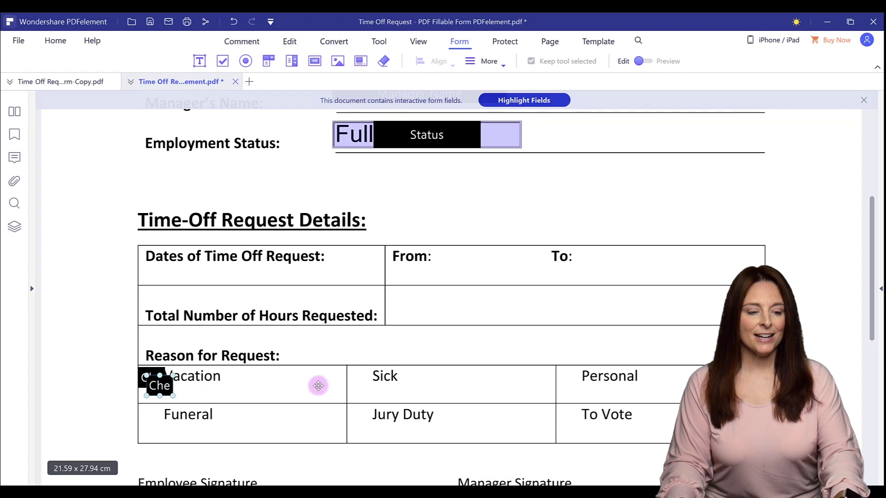
{"action": "mouse_move", "coordinate": [349, 385]}
{"action": "left_mouse_down"}
{"action": "mouse_move", "coordinate": [375, 387]}
{"action": "mouse_move", "coordinate": [363, 386]}
{"action": "left_mouse_up"}
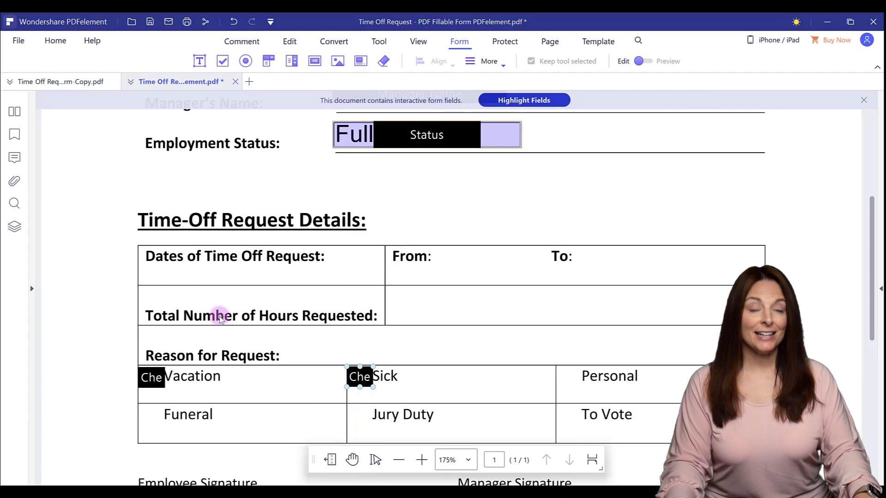
- Align the Vacation and Sick check boxes with each other using Align Horizontal Center
{"action": "key", "text": "ctrl"}
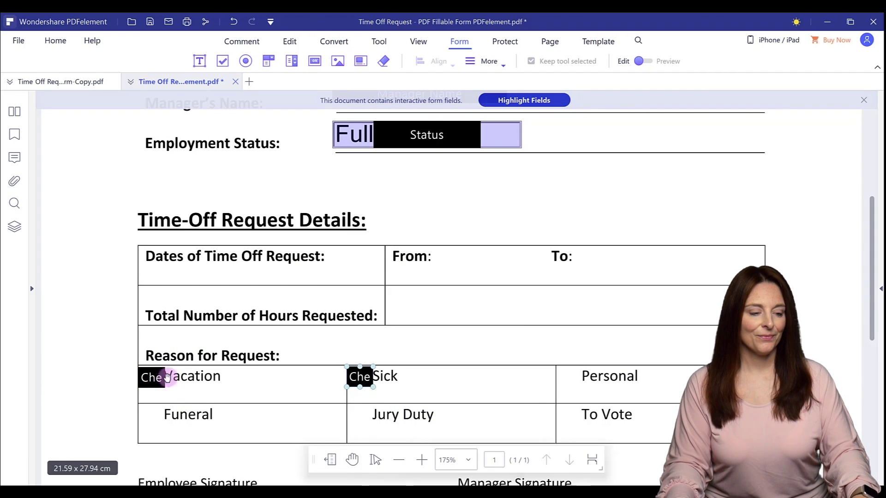
{"action": "left_click", "coordinate": [155, 384]}
{"action": "left_click", "coordinate": [356, 379], "text": "ctrl"}
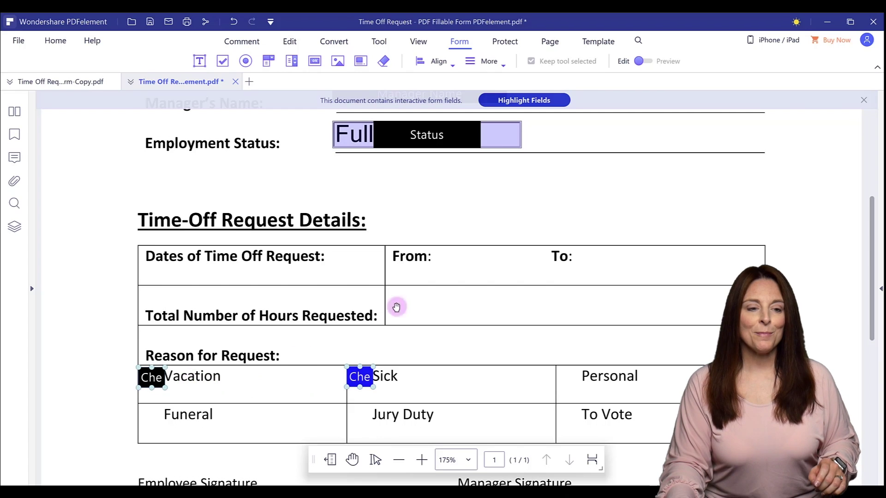
{"action": "left_click", "coordinate": [448, 62]}
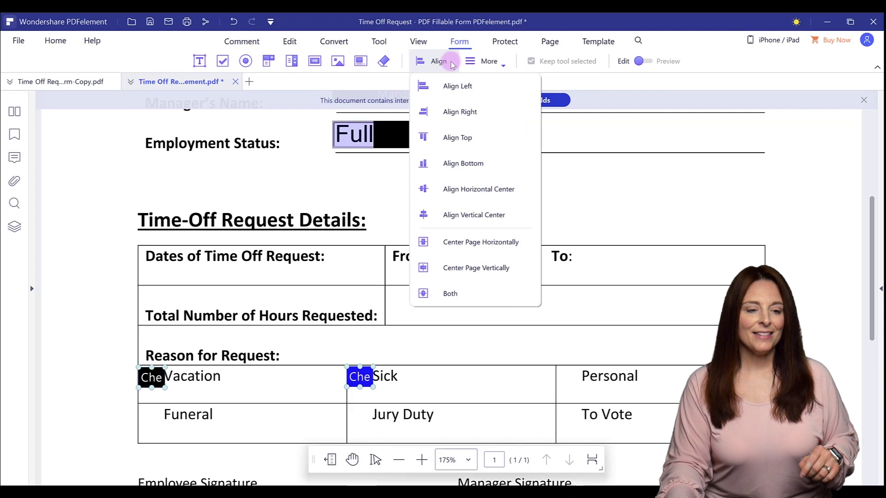
{"action": "left_click", "coordinate": [489, 195]}
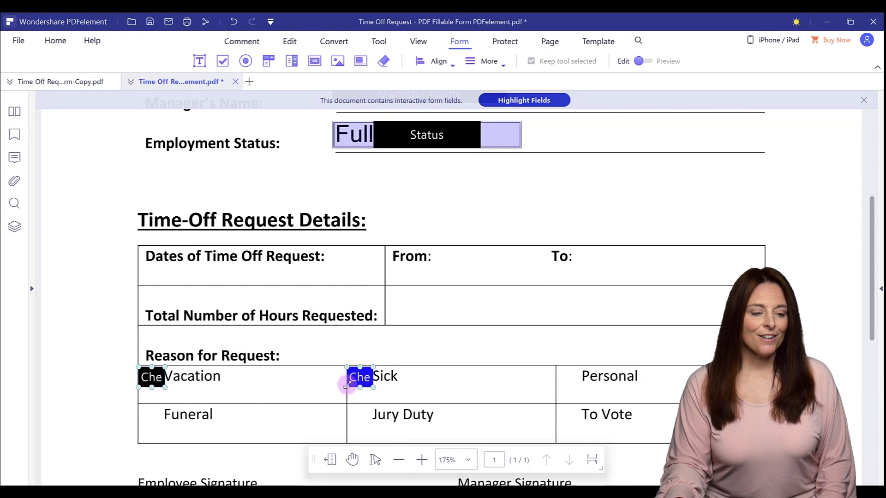
- Add a radio button field beside Approved on the HR Approval line
{"action": "scroll", "coordinate": [333, 411], "scroll_direction": "down", "scroll_amount": 2}
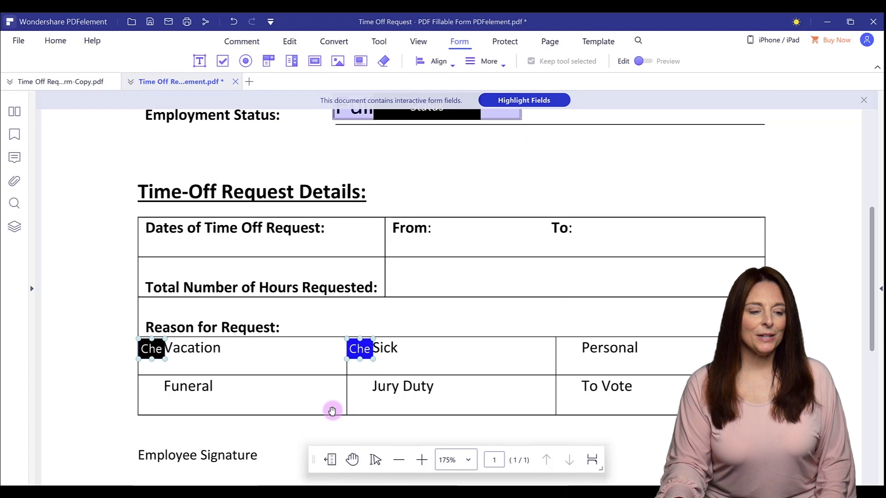
{"action": "scroll", "coordinate": [333, 411], "scroll_direction": "down", "scroll_amount": 2}
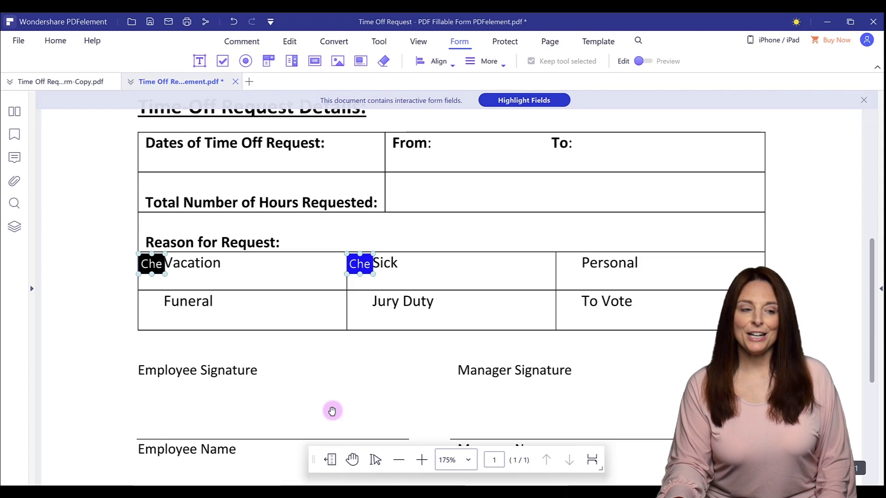
{"action": "scroll", "coordinate": [332, 411], "scroll_direction": "down", "scroll_amount": 1}
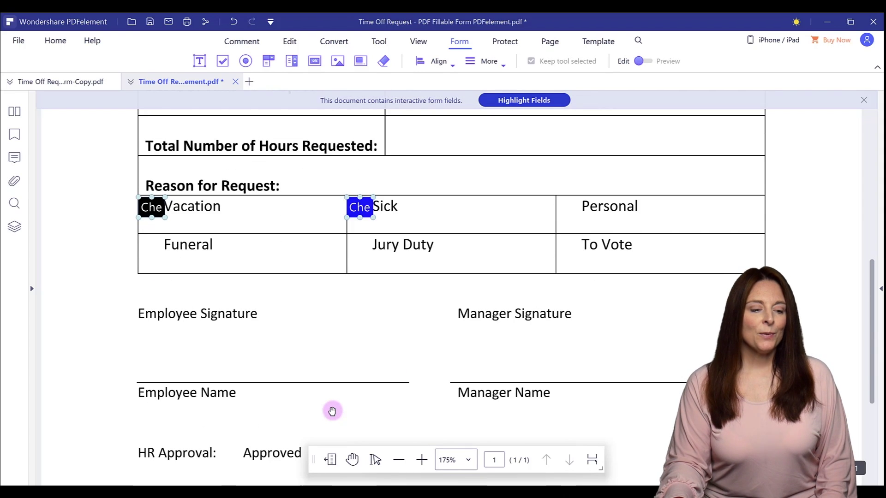
{"action": "scroll", "coordinate": [333, 411], "scroll_direction": "down", "scroll_amount": 1}
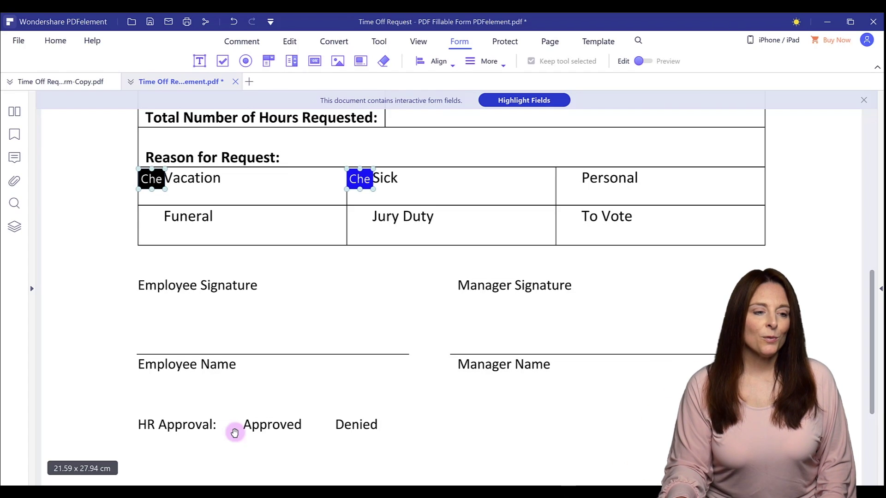
{"action": "left_click", "coordinate": [246, 62]}
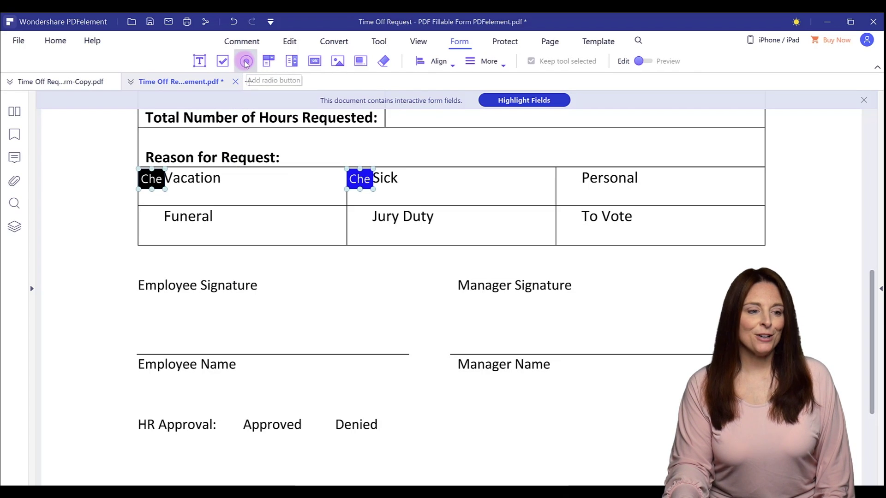
{"action": "left_click", "coordinate": [246, 62]}
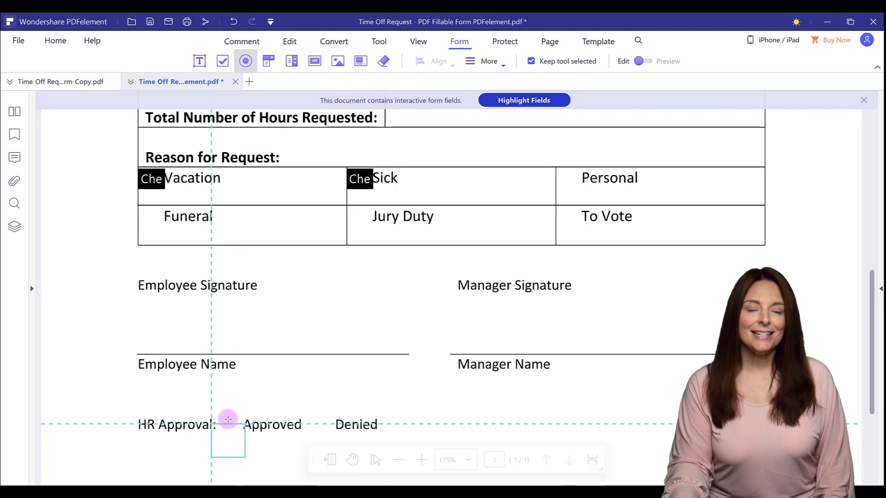
{"action": "left_click", "coordinate": [228, 418]}
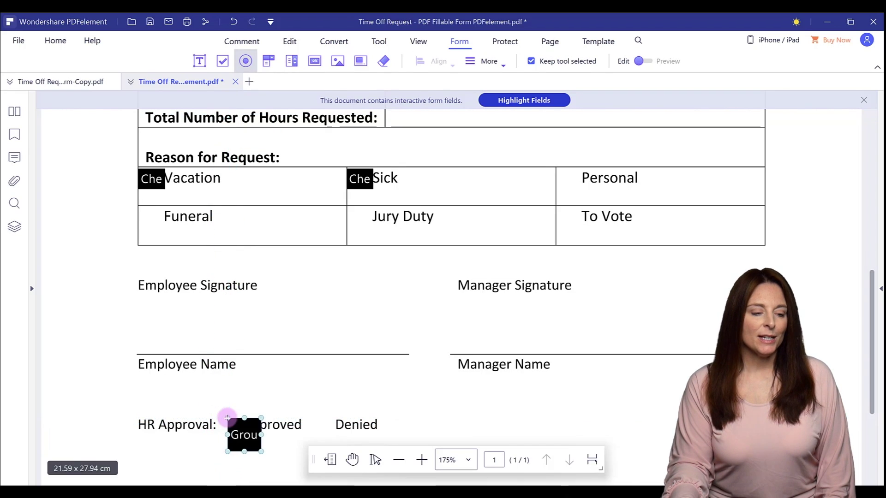
- Set the Approved radio button's style to Circle and its border color to purple 8064A2
{"action": "double_click", "coordinate": [245, 439]}
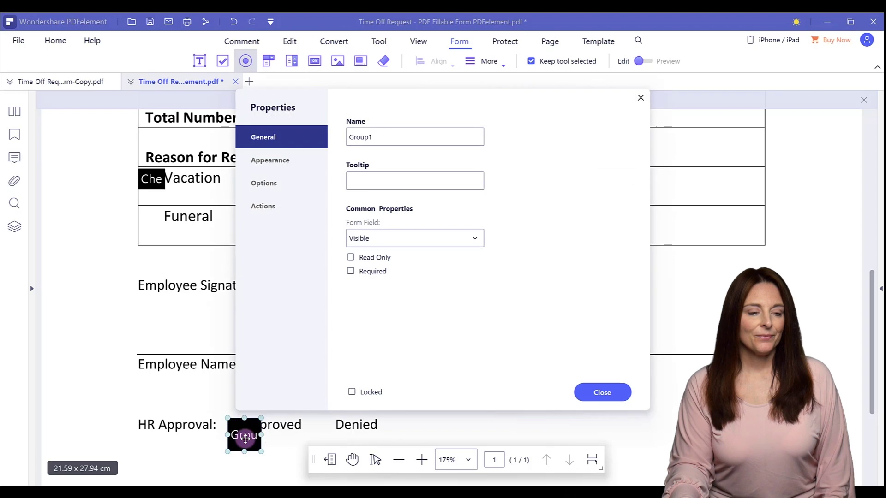
{"action": "left_click", "coordinate": [272, 183]}
{"action": "left_click", "coordinate": [370, 137]}
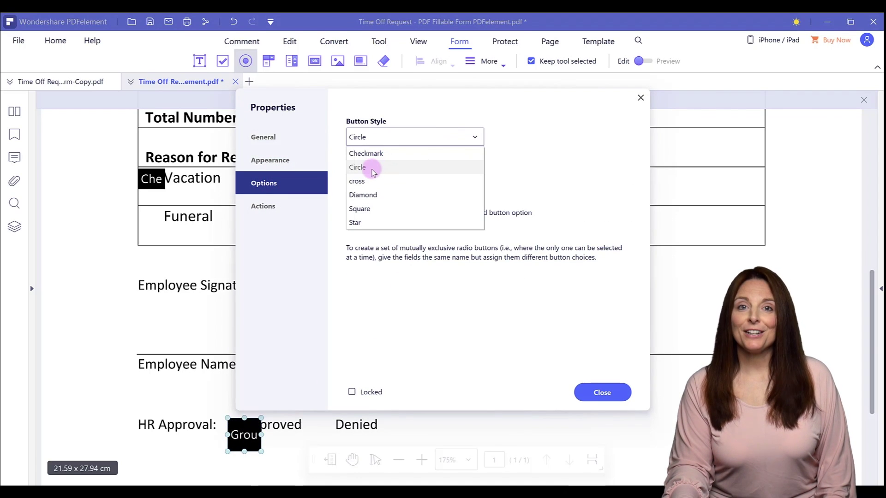
{"action": "left_click", "coordinate": [373, 169]}
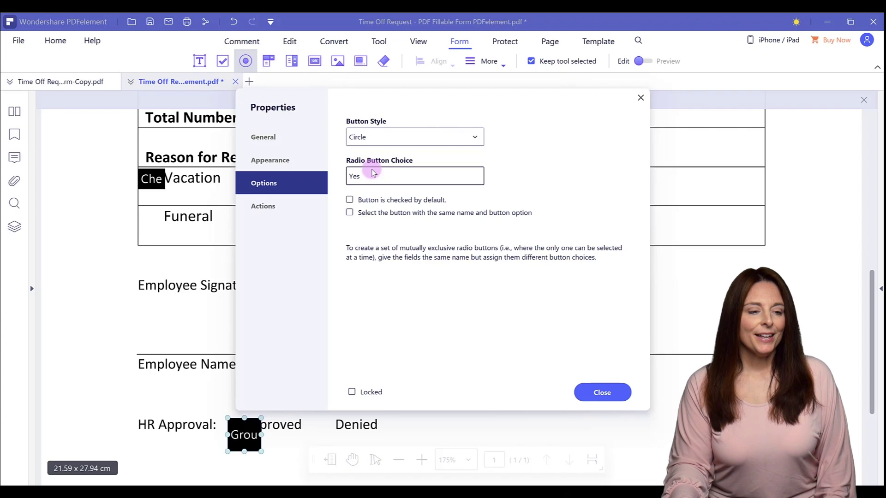
{"action": "left_click", "coordinate": [290, 162]}
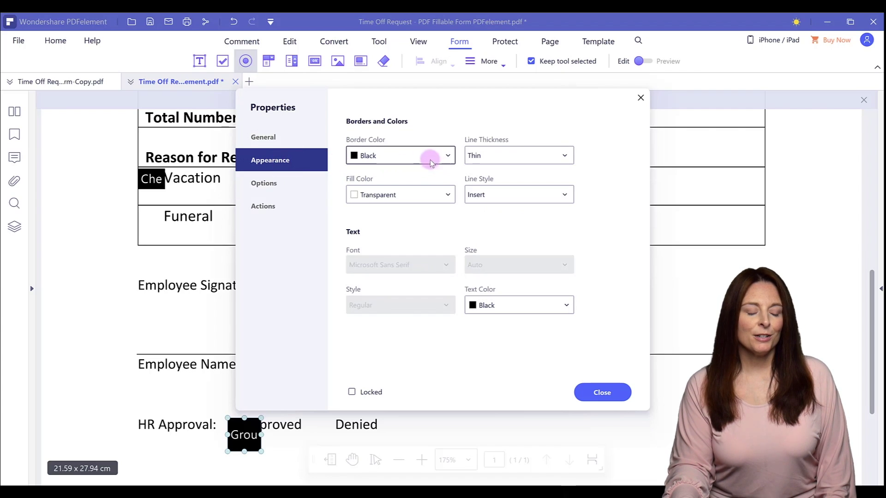
{"action": "left_click", "coordinate": [449, 156]}
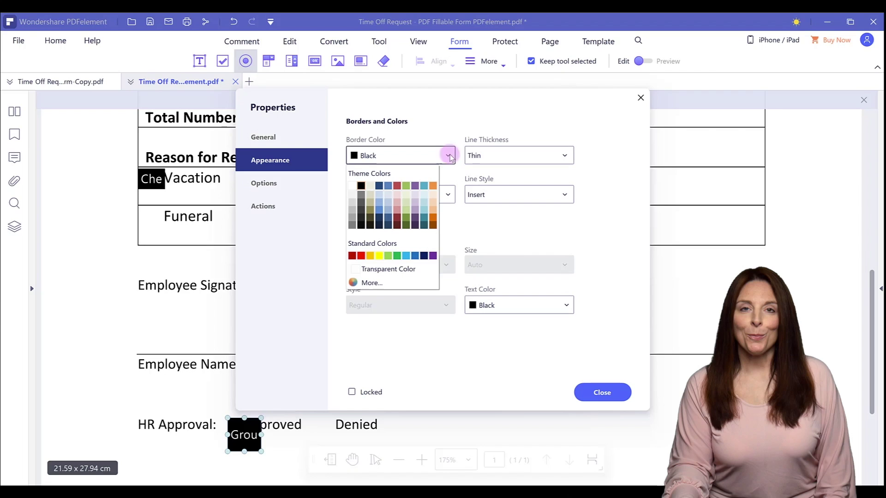
{"action": "left_click", "coordinate": [415, 185]}
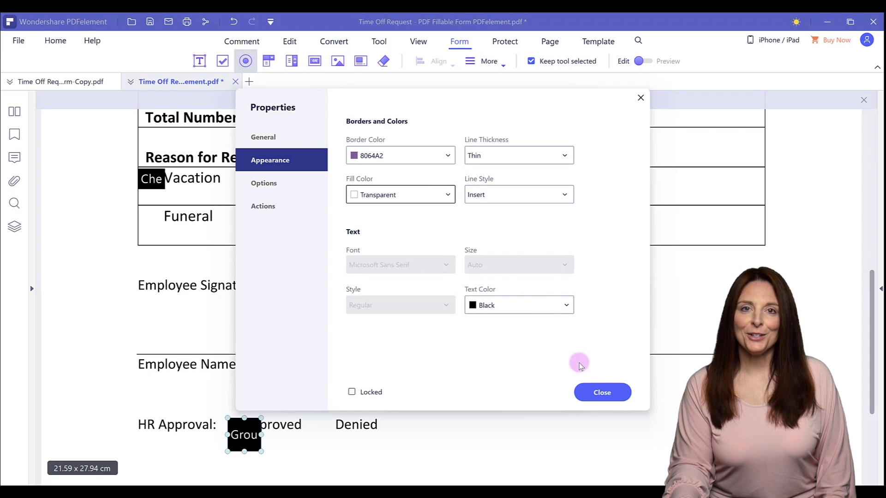
{"action": "left_click", "coordinate": [608, 393]}
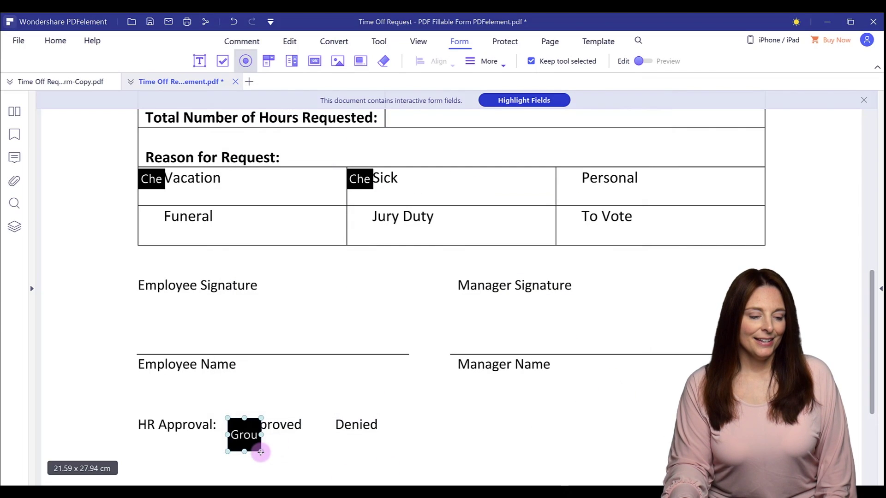
- Shrink the radio button, place a copy just before Denied, and move the original into the gap before Approved
{"action": "left_click_drag", "start_coordinate": [261, 452], "coordinate": [242, 430]}
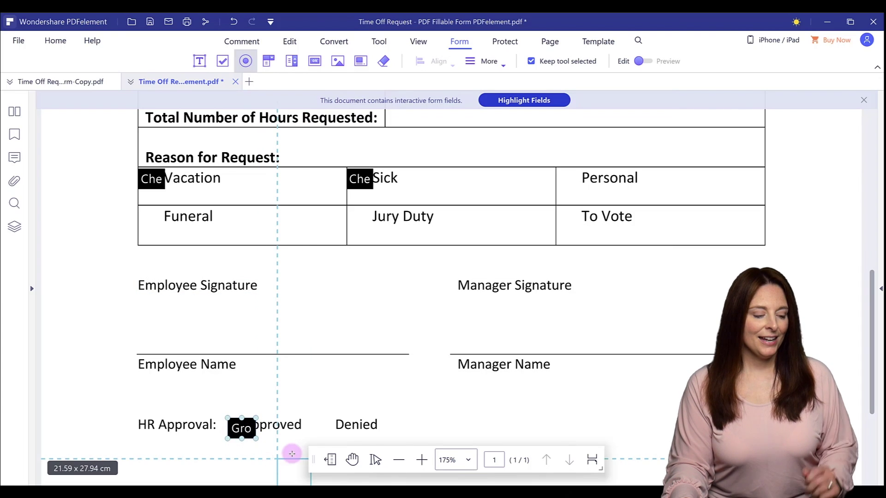
{"action": "key", "text": "ctrl+c"}
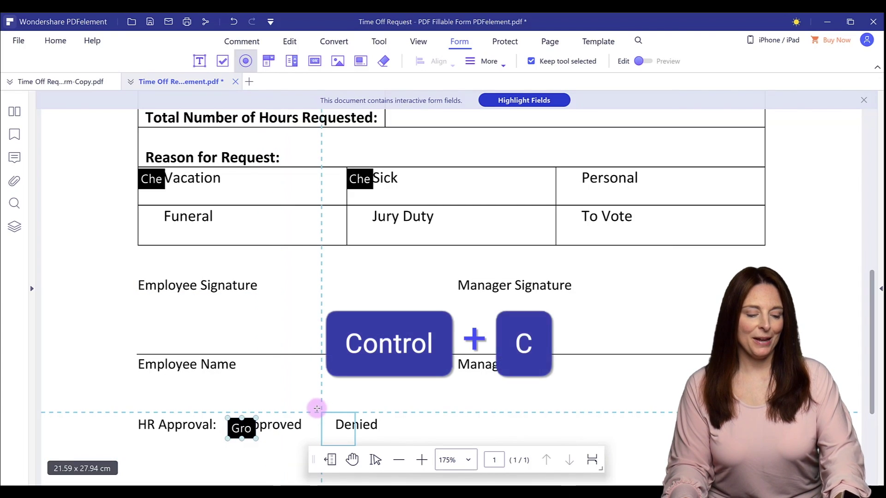
{"action": "key", "text": "ctrl+v"}
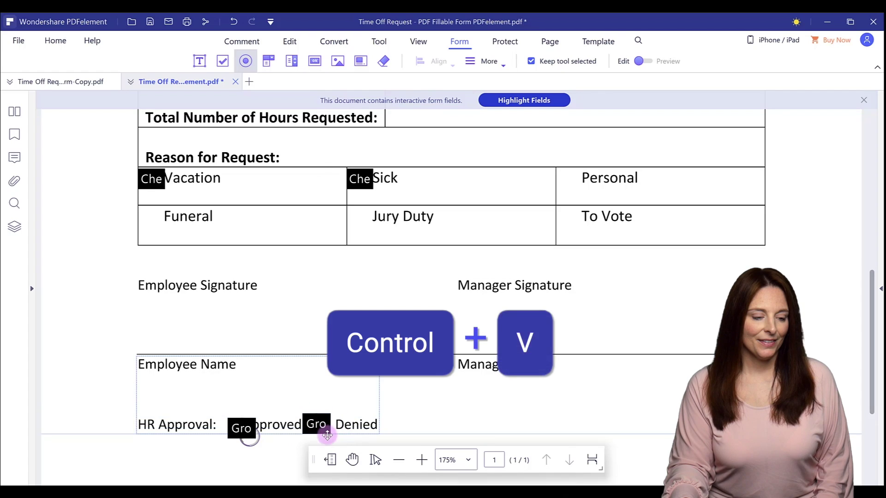
{"action": "left_click_drag", "start_coordinate": [241, 424], "coordinate": [226, 425]}
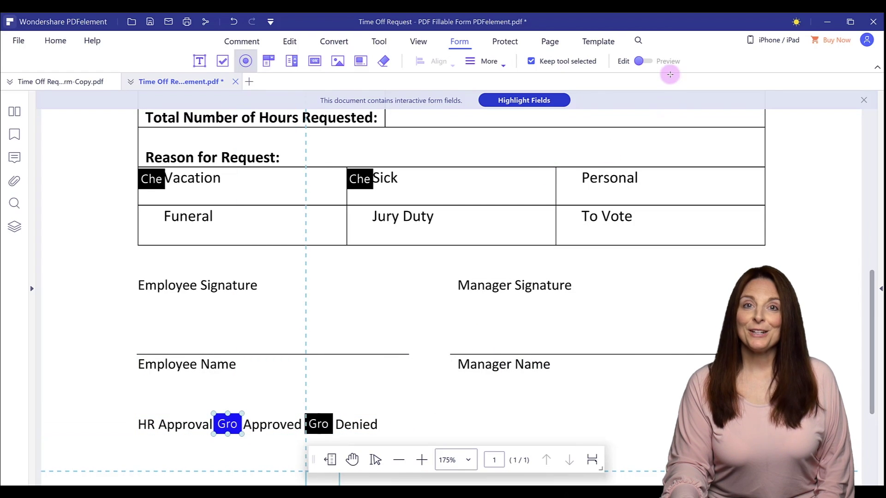
- Preview the form, test the Approved and Denied radio buttons in turn, and return to form editing
{"action": "left_click", "coordinate": [643, 61]}
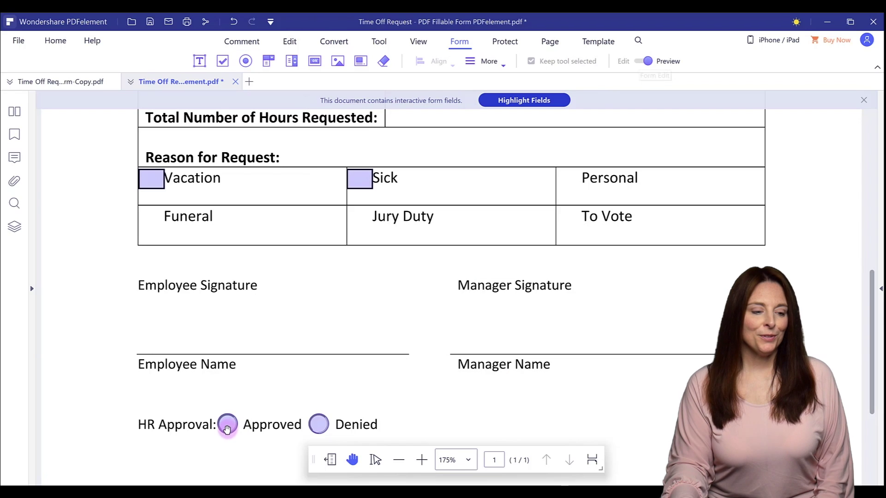
{"action": "left_click", "coordinate": [227, 428]}
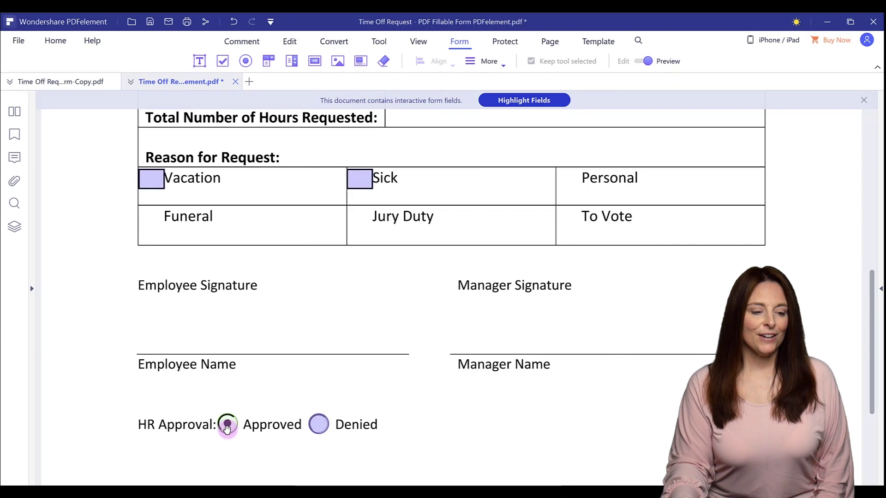
{"action": "left_click", "coordinate": [319, 424]}
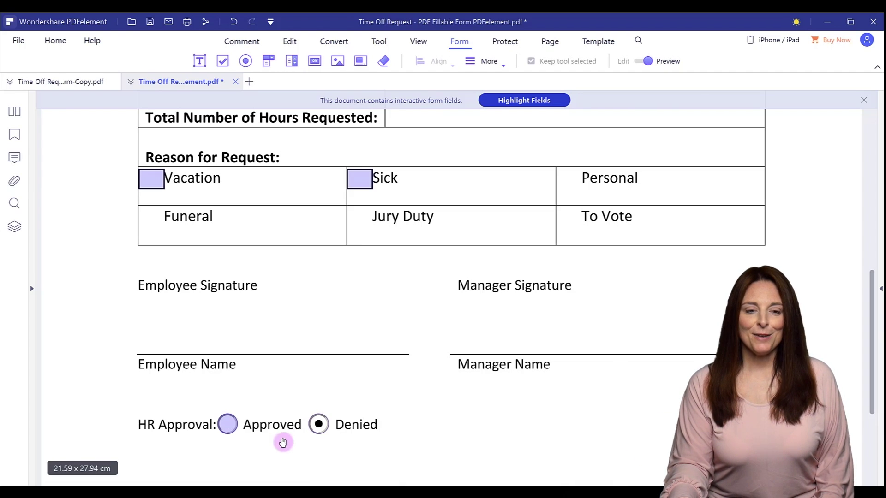
{"action": "left_click", "coordinate": [648, 61]}
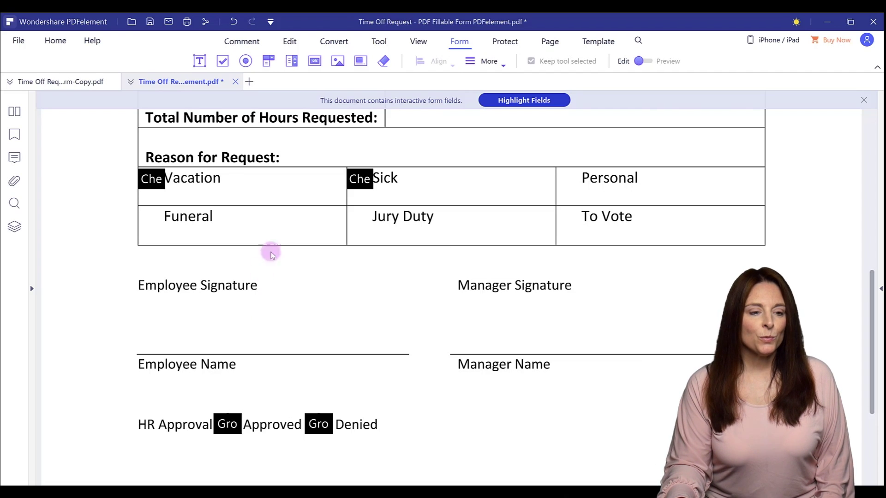
- Add a digital signature field under Employee Signature, shrink it, and move it just above the signature line
{"action": "left_click", "coordinate": [361, 61]}
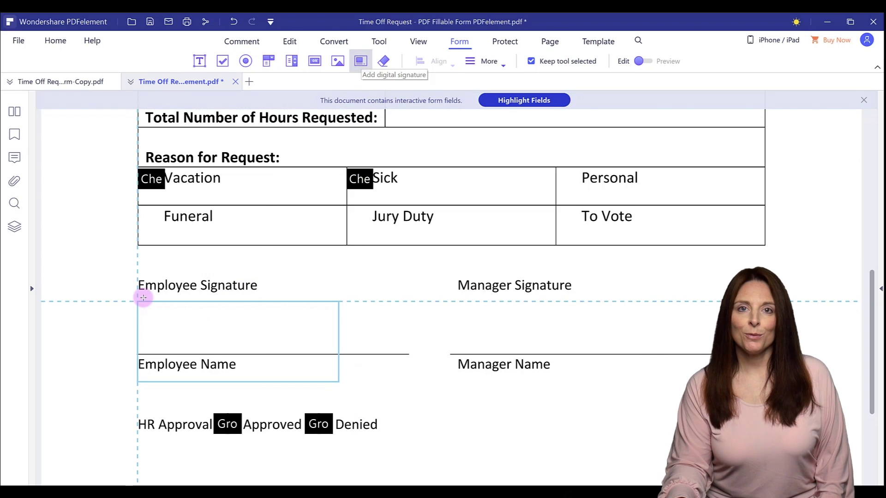
{"action": "left_click", "coordinate": [143, 297]}
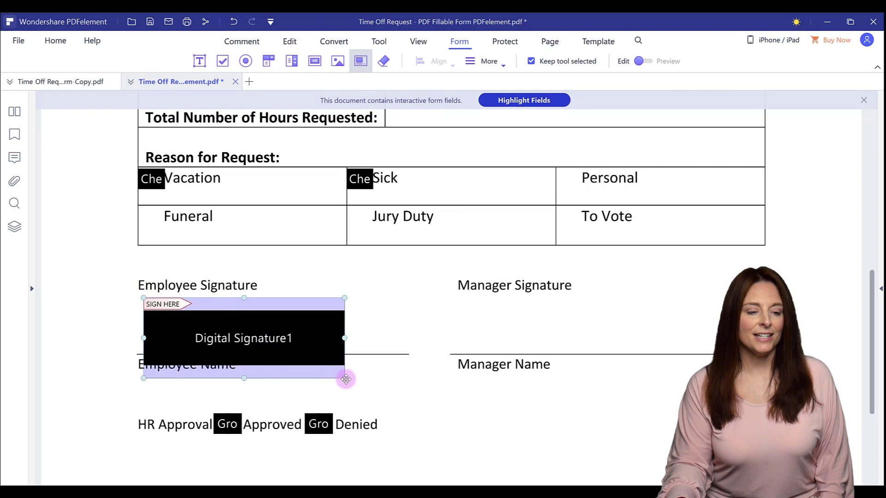
{"action": "left_click_drag", "start_coordinate": [347, 380], "coordinate": [304, 336]}
{"action": "left_click_drag", "start_coordinate": [253, 321], "coordinate": [267, 334]}
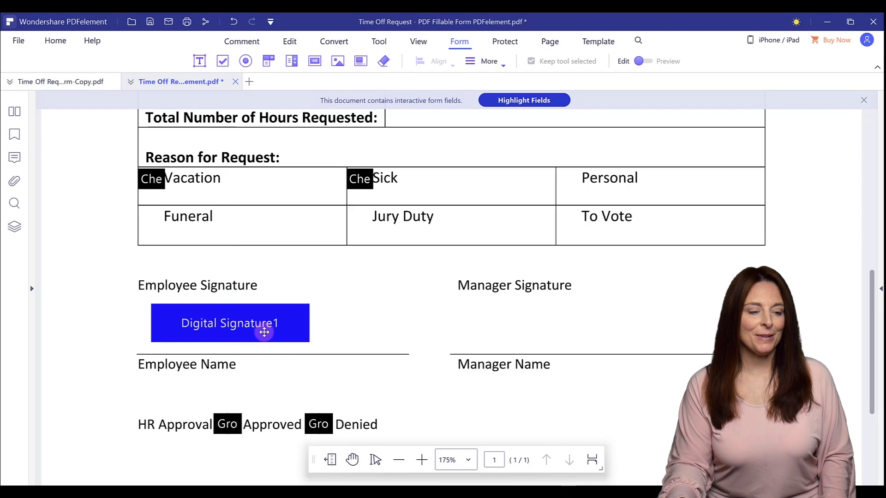
- Review the General and Appearance properties of the digital signature field above the Employee Name line
{"action": "double_click", "coordinate": [237, 323]}
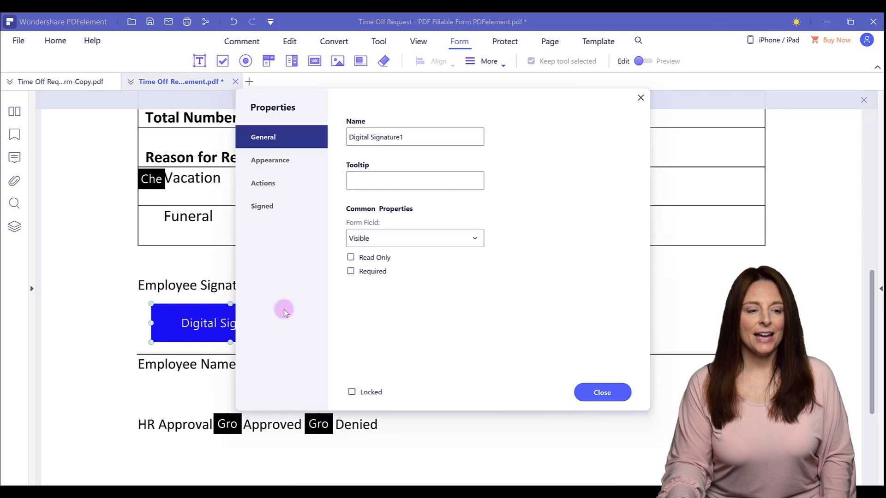
{"action": "left_click", "coordinate": [396, 139]}
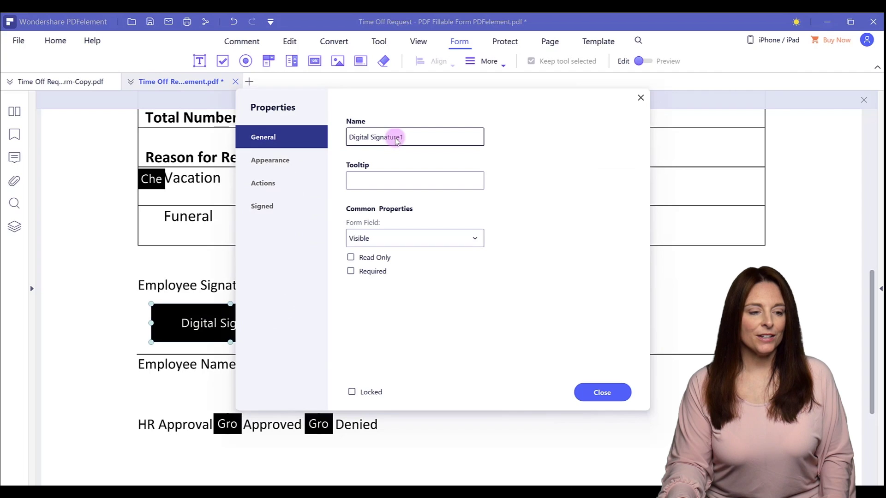
{"action": "left_click", "coordinate": [276, 160]}
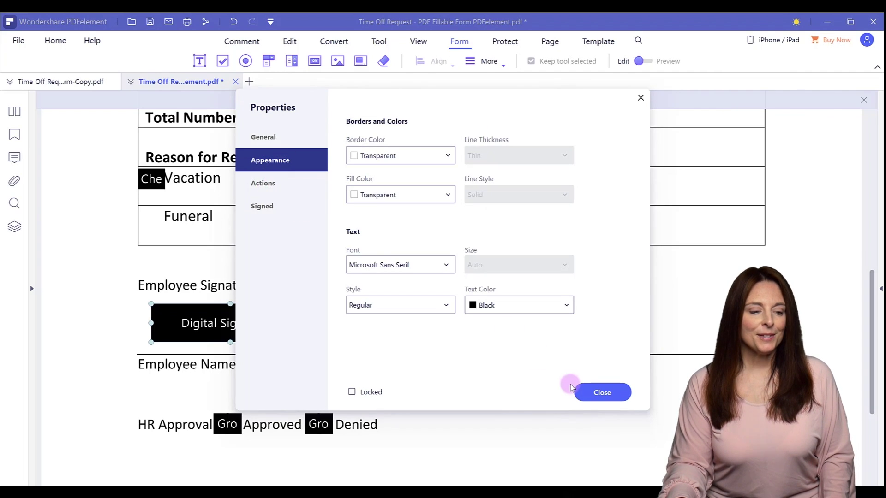
{"action": "left_click", "coordinate": [588, 392]}
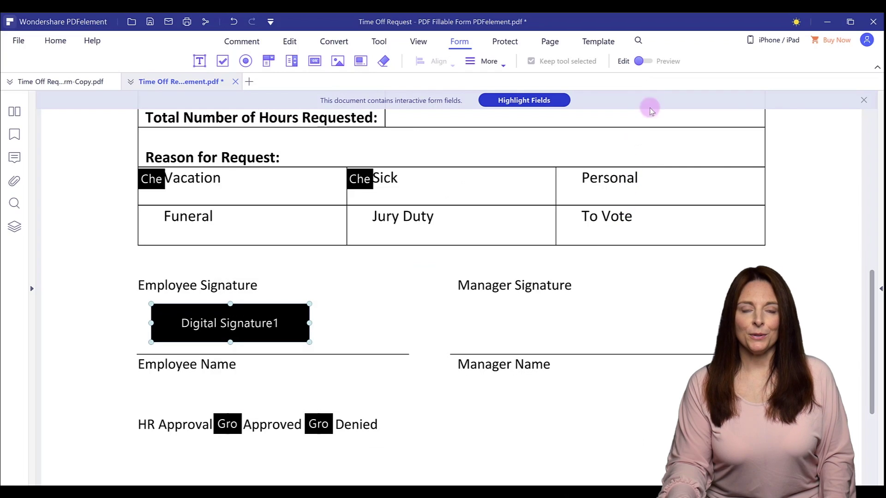
- Preview the form, check the digital ID options offered for signing the Employee Signature field, cancel signing, and return to form editing
{"action": "left_click", "coordinate": [642, 61]}
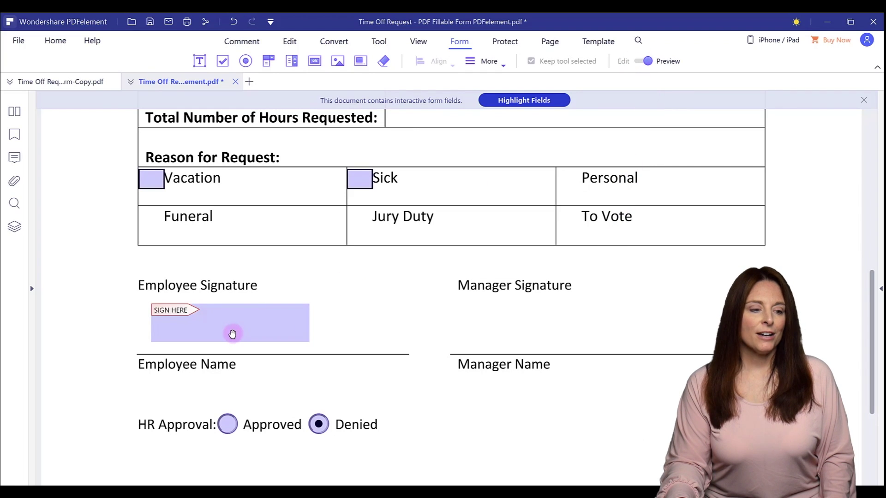
{"action": "left_click", "coordinate": [173, 313]}
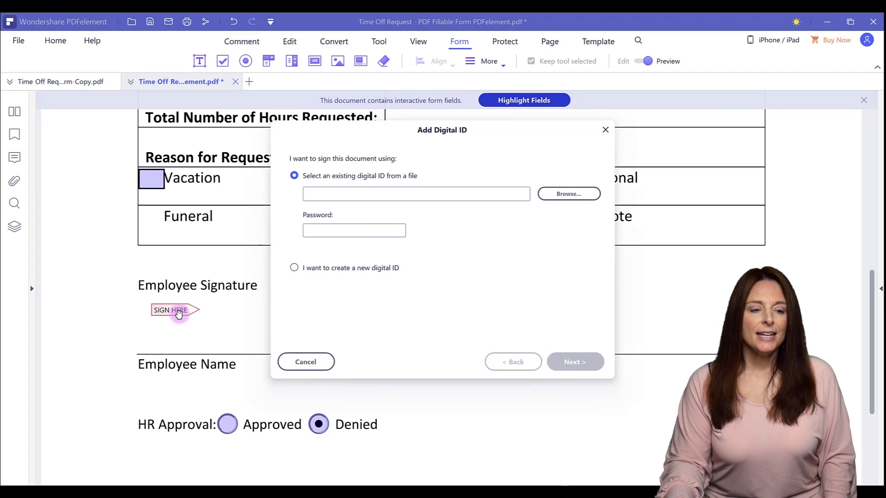
{"action": "left_click", "coordinate": [342, 194]}
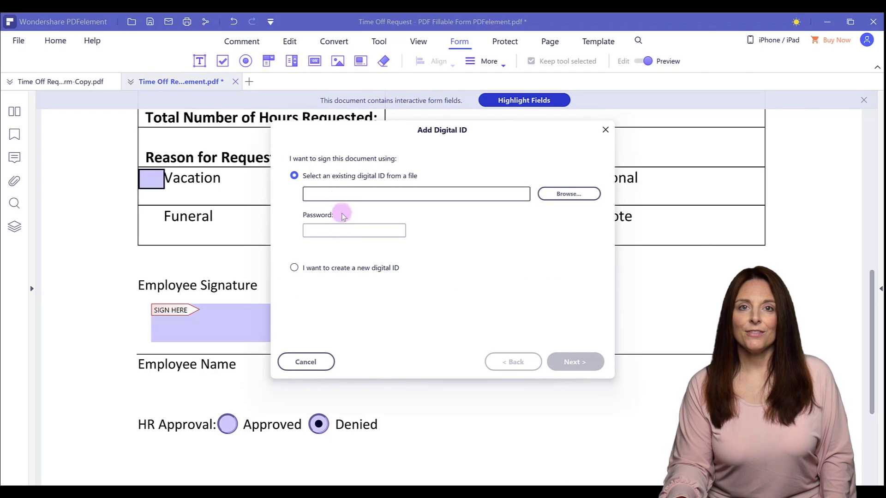
{"action": "left_click", "coordinate": [344, 231]}
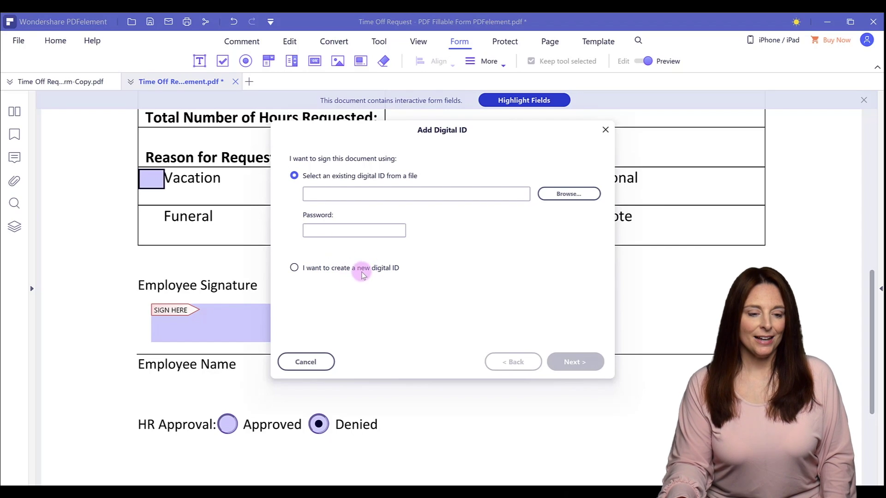
{"action": "left_click", "coordinate": [307, 363]}
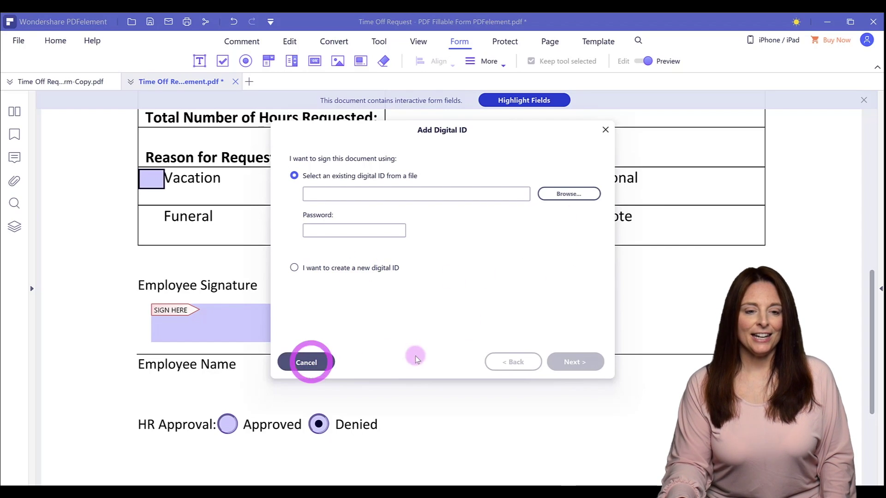
{"action": "left_click", "coordinate": [642, 61]}
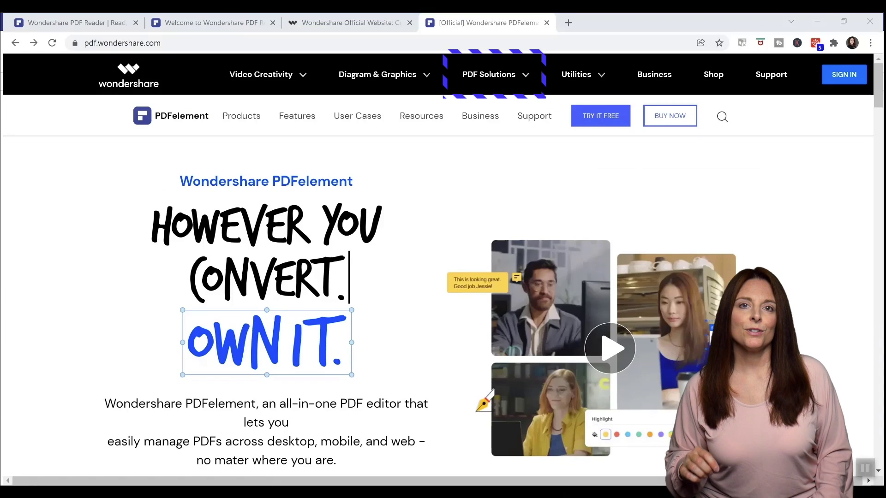
- Switch to the browser and open the PDF Reader product page from Wondershare's PDF Solutions products
{"action": "mouse_move", "coordinate": [494, 74]}
{"action": "left_click", "coordinate": [510, 228]}
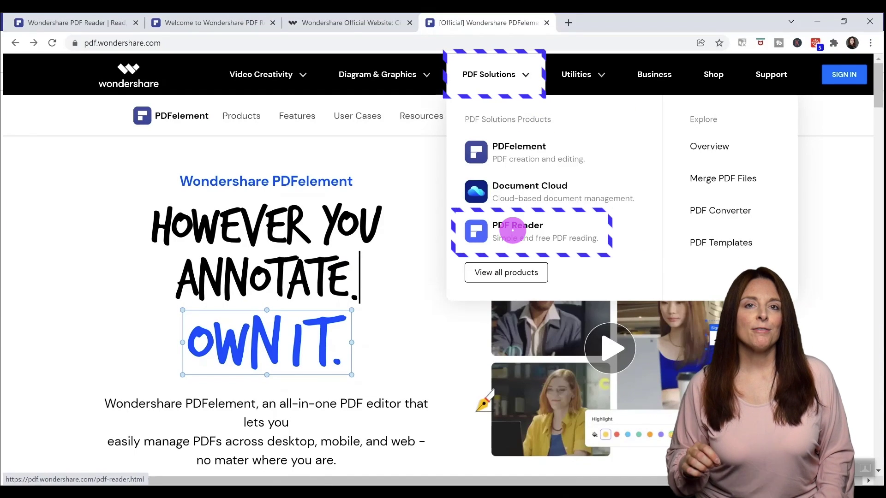
{"action": "left_click", "coordinate": [129, 389]}
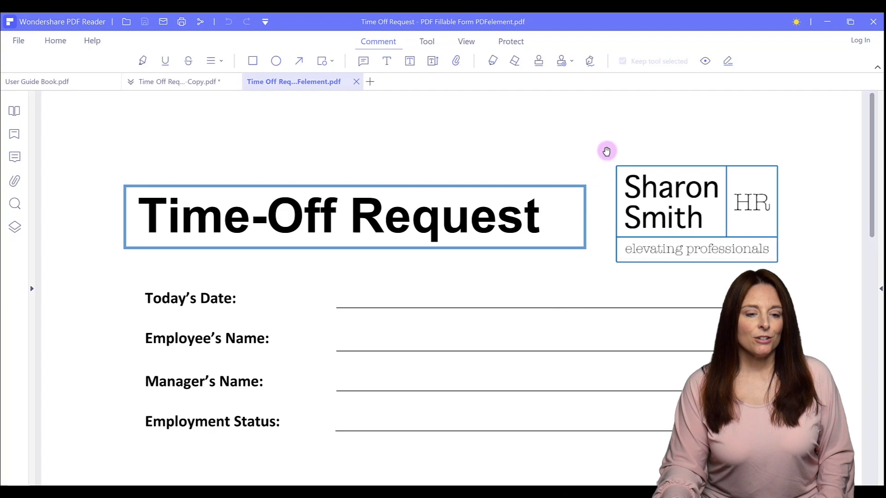
- In Wondershare PDF Reader, go to the signature lines of the Time-Off Request form and begin creating a new signature
{"action": "scroll", "coordinate": [544, 233], "scroll_direction": "down", "scroll_amount": 3}
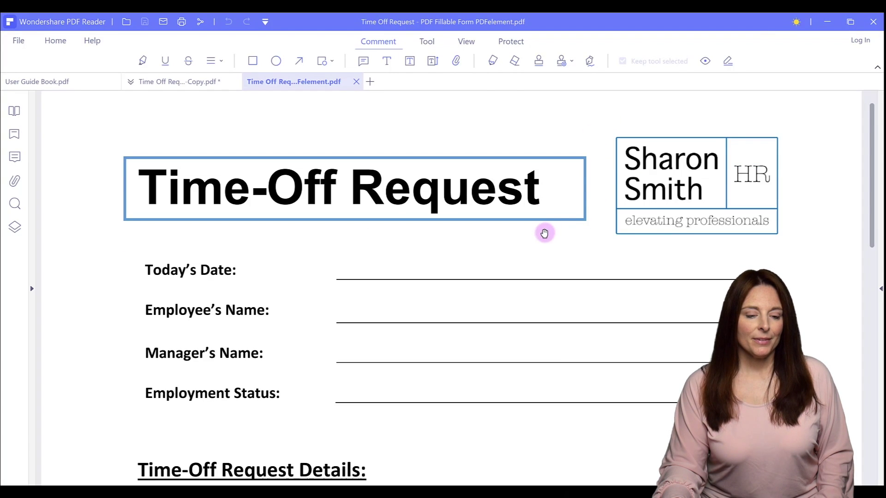
{"action": "scroll", "coordinate": [545, 233], "scroll_direction": "down", "scroll_amount": 6}
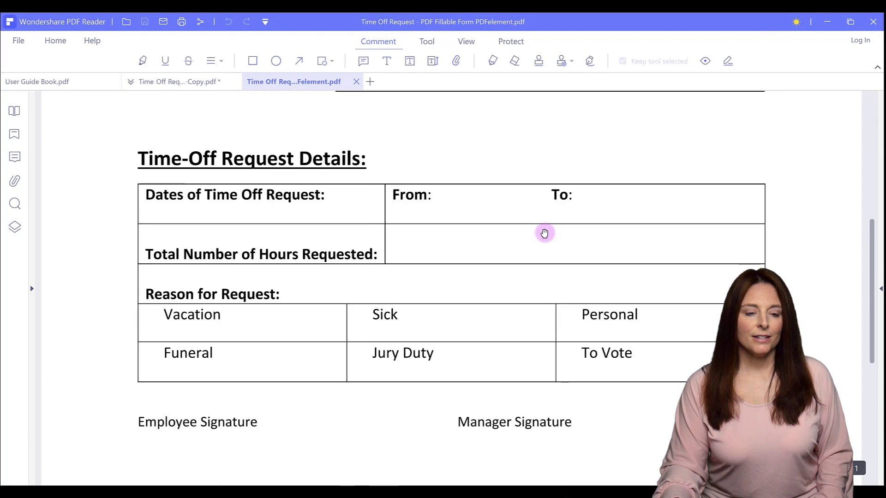
{"action": "scroll", "coordinate": [544, 233], "scroll_direction": "down", "scroll_amount": 6}
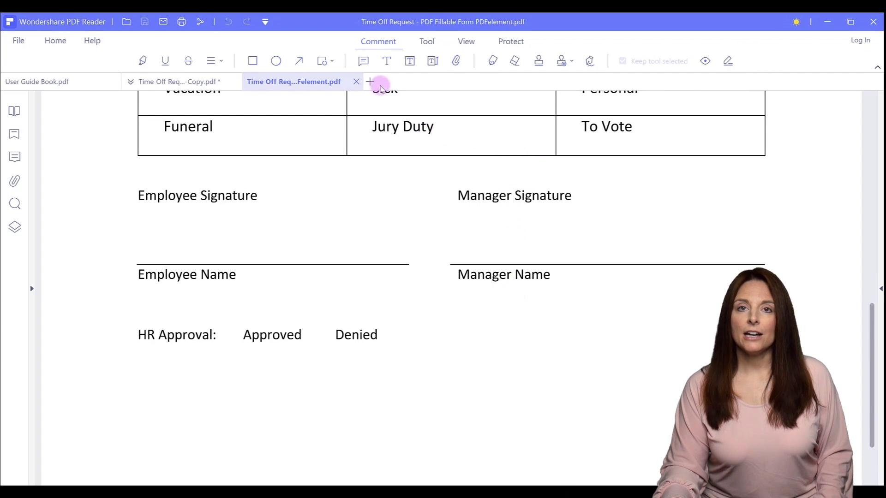
{"action": "left_click", "coordinate": [377, 44]}
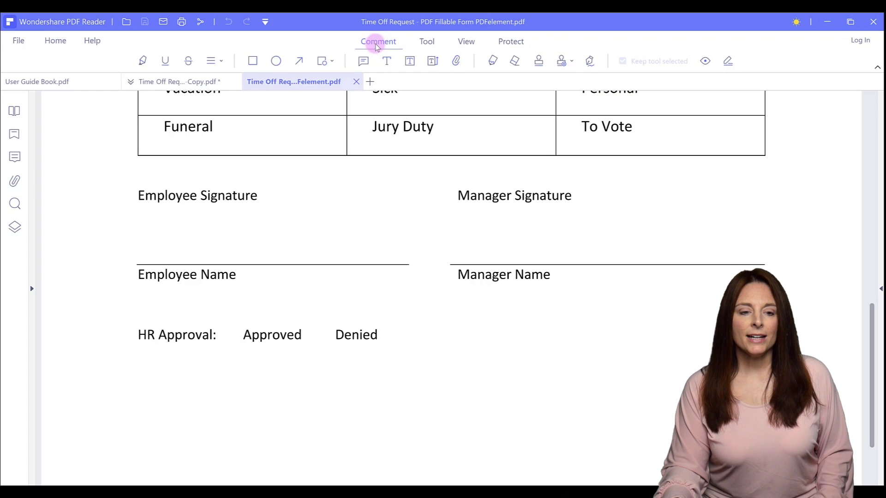
{"action": "left_click", "coordinate": [590, 63]}
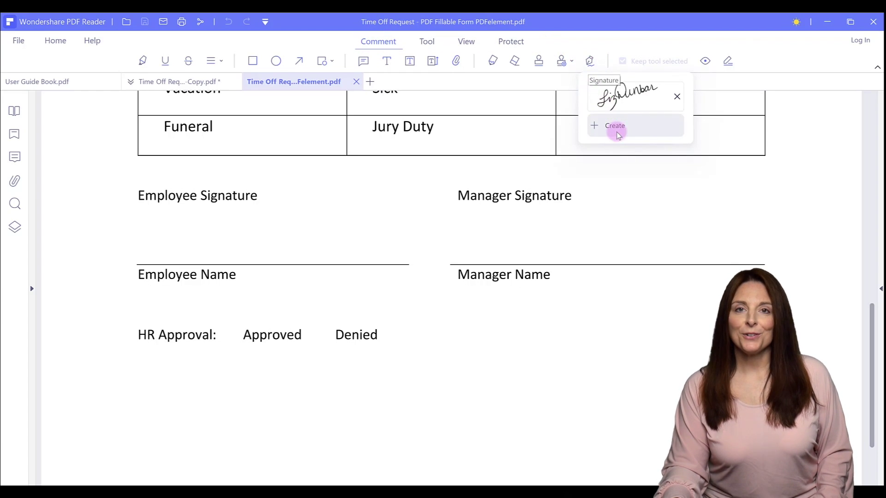
{"action": "left_click", "coordinate": [618, 133]}
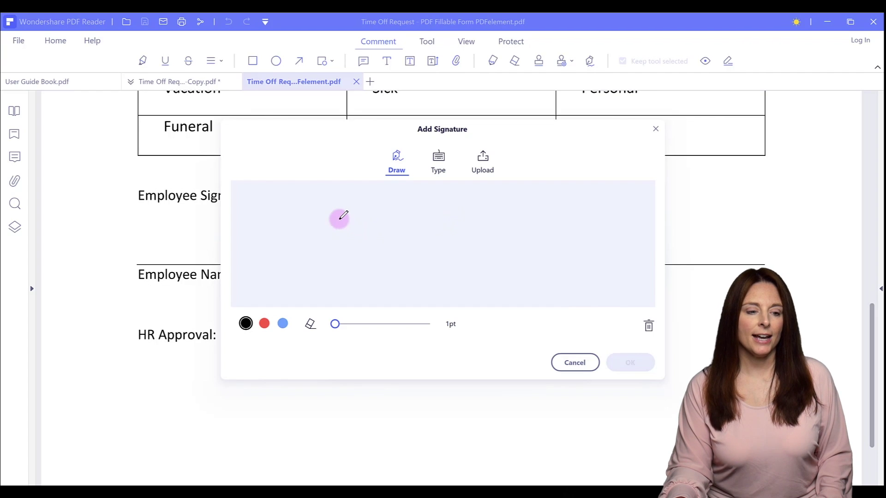
- Try out a freehand signature in blue with a 4 pt line, and try a typed name as the signature
{"action": "mouse_move", "coordinate": [340, 219]}
{"action": "left_mouse_down"}
{"action": "mouse_move", "coordinate": [327, 220]}
{"action": "mouse_move", "coordinate": [347, 275]}
{"action": "mouse_move", "coordinate": [368, 243]}
{"action": "mouse_move", "coordinate": [453, 233]}
{"action": "mouse_move", "coordinate": [509, 260]}
{"action": "left_mouse_up"}
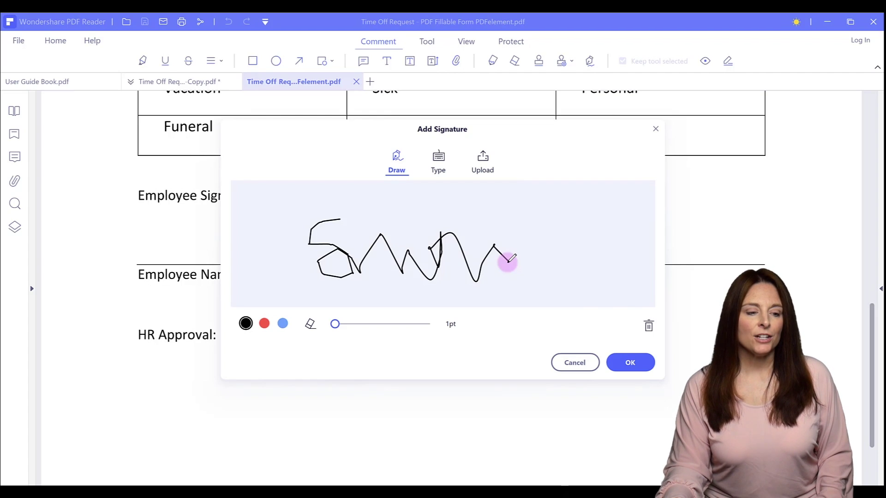
{"action": "left_click", "coordinate": [283, 324]}
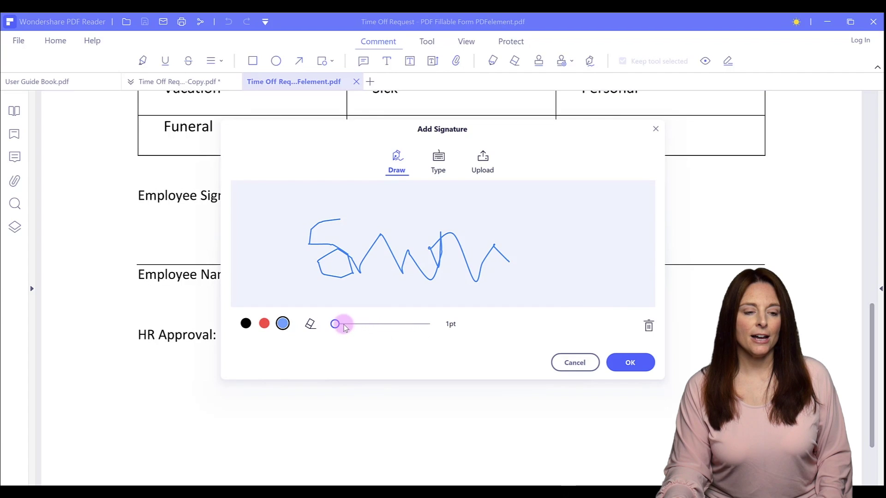
{"action": "left_click_drag", "start_coordinate": [335, 325], "coordinate": [361, 325]}
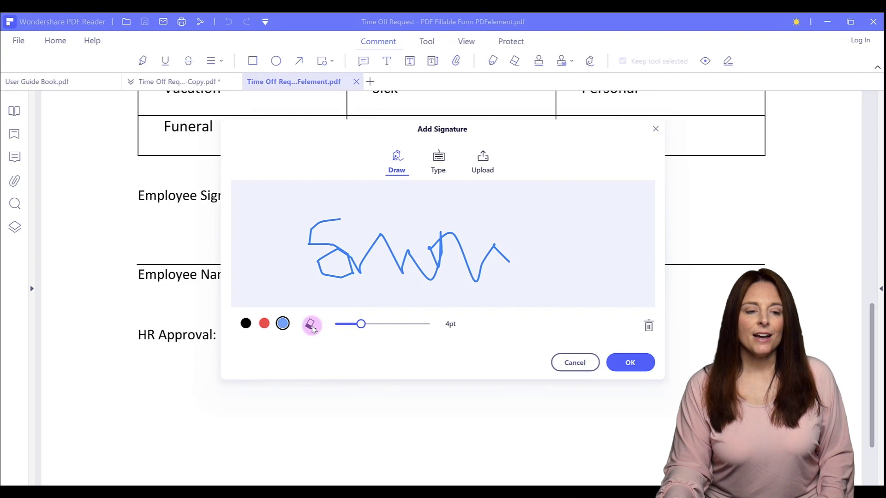
{"action": "left_click", "coordinate": [439, 162]}
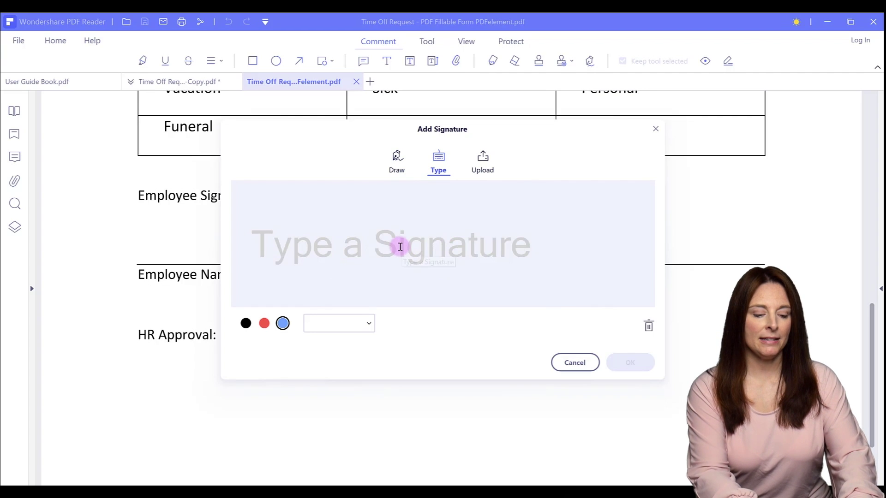
{"action": "type", "text": "Sharon"}
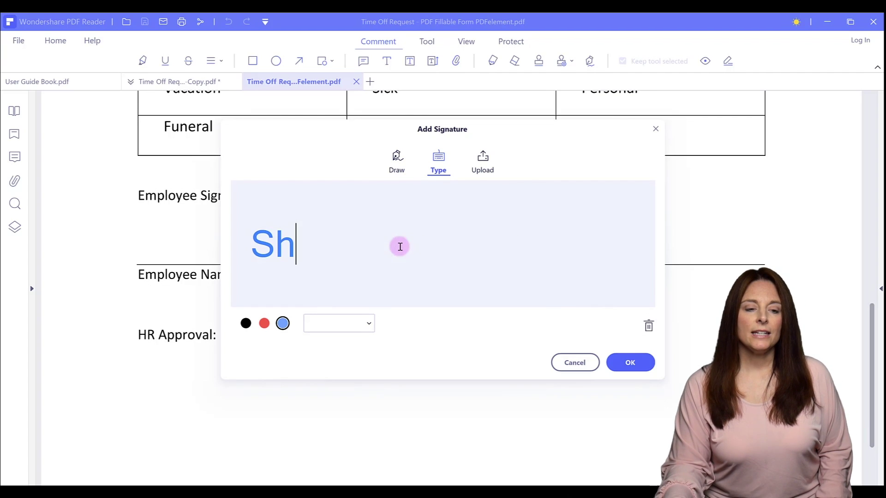
- Create the signature from the uploaded image file Signature 3 transparent
{"action": "left_click", "coordinate": [482, 161]}
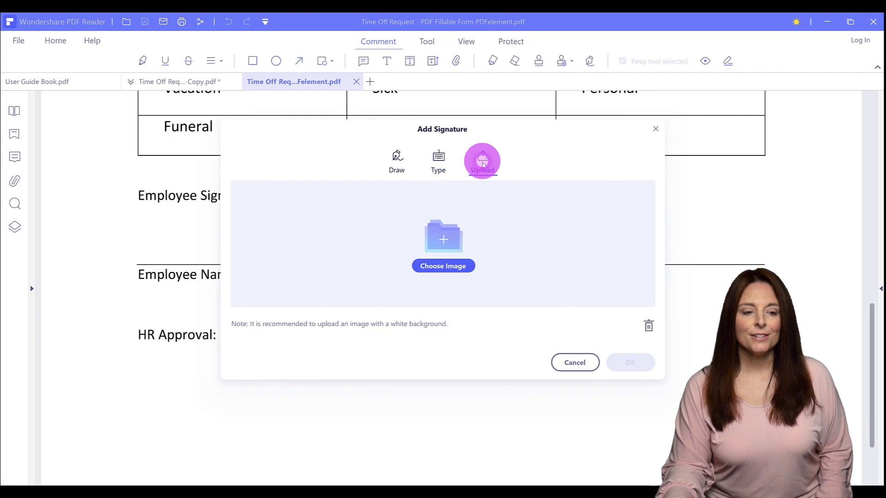
{"action": "left_click", "coordinate": [438, 267]}
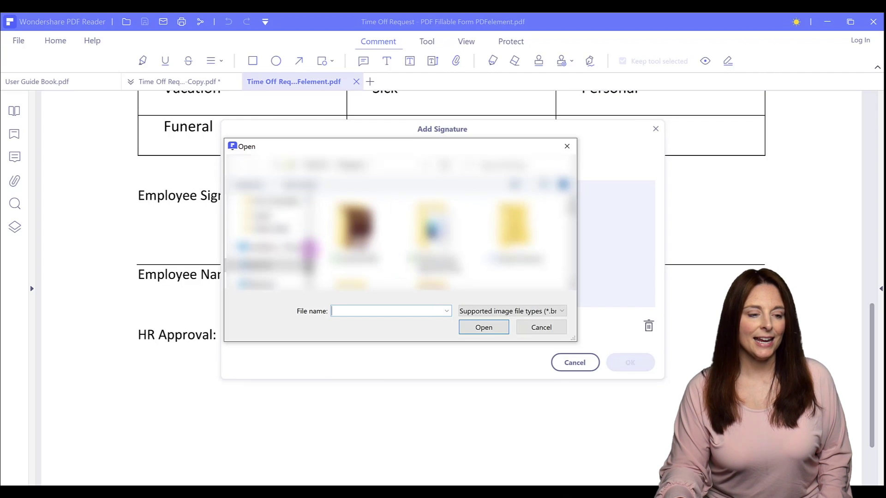
{"action": "scroll", "coordinate": [309, 249], "scroll_direction": "down", "scroll_amount": 5}
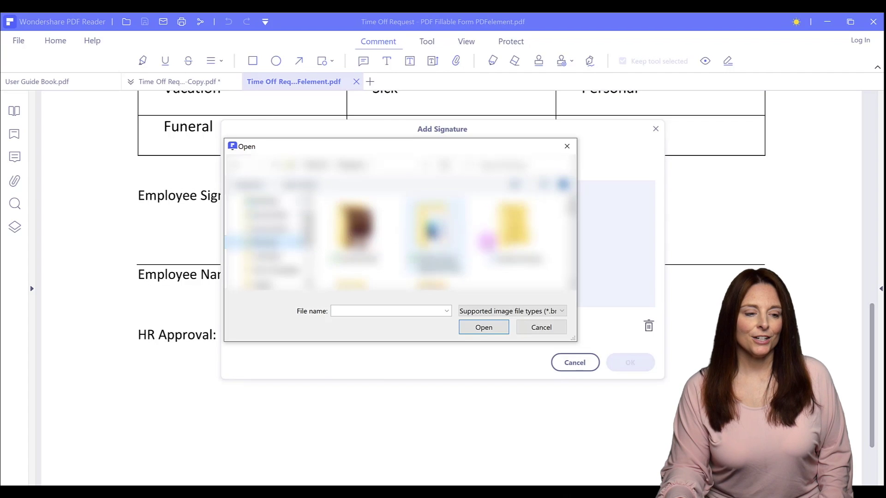
{"action": "left_click_drag", "start_coordinate": [577, 222], "coordinate": [576, 269]}
{"action": "left_click", "coordinate": [353, 213]}
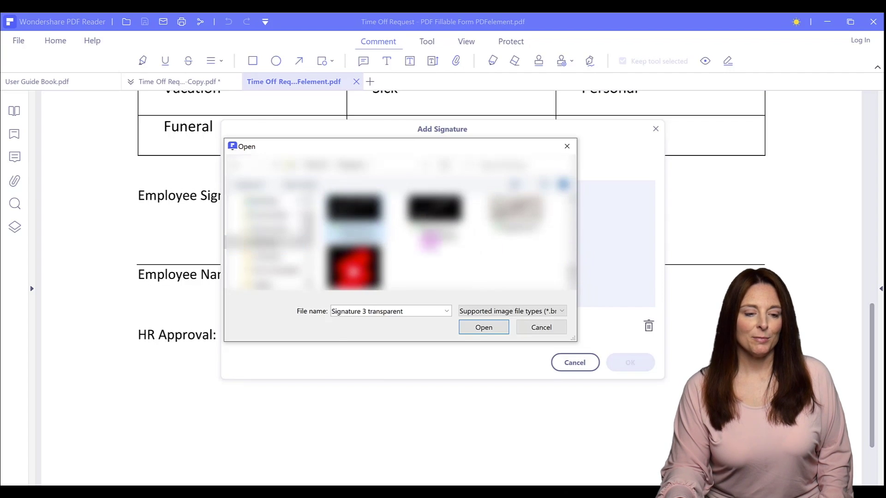
{"action": "left_click", "coordinate": [484, 327]}
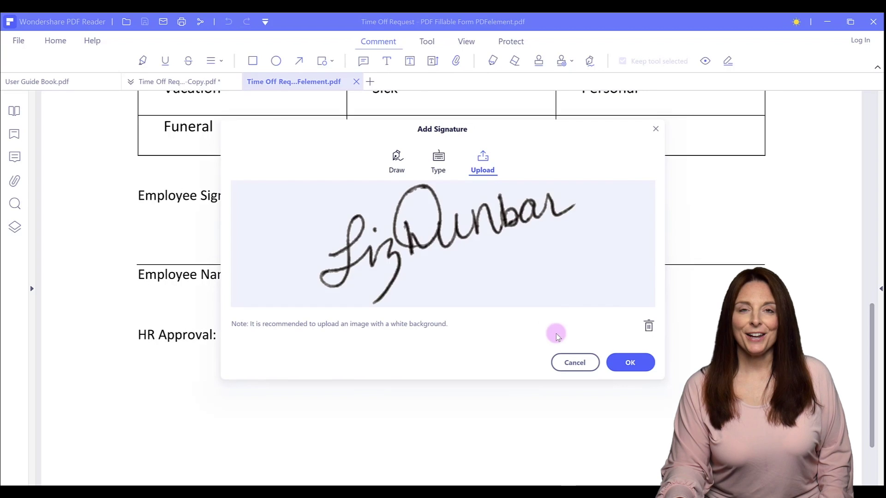
{"action": "left_click", "coordinate": [636, 363]}
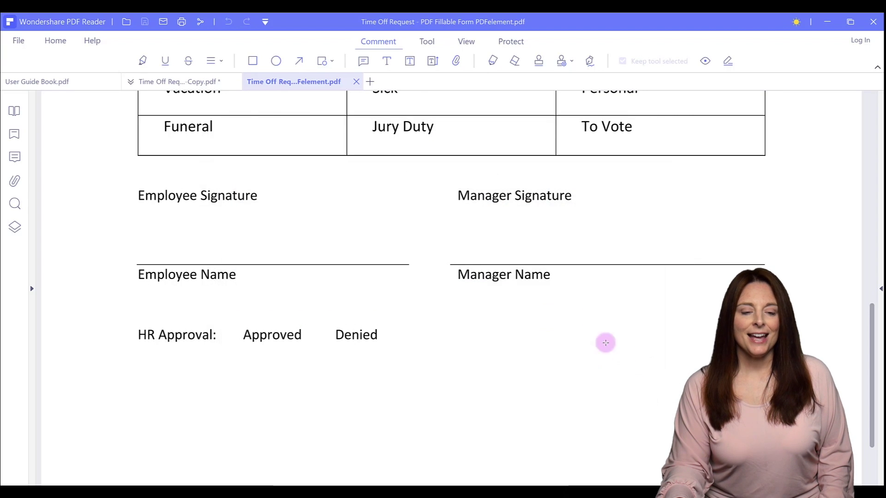
- Place the uploaded signature by Manager Signature, shift it below the signature line, and shrink it to just over half its size
{"action": "left_click", "coordinate": [542, 239]}
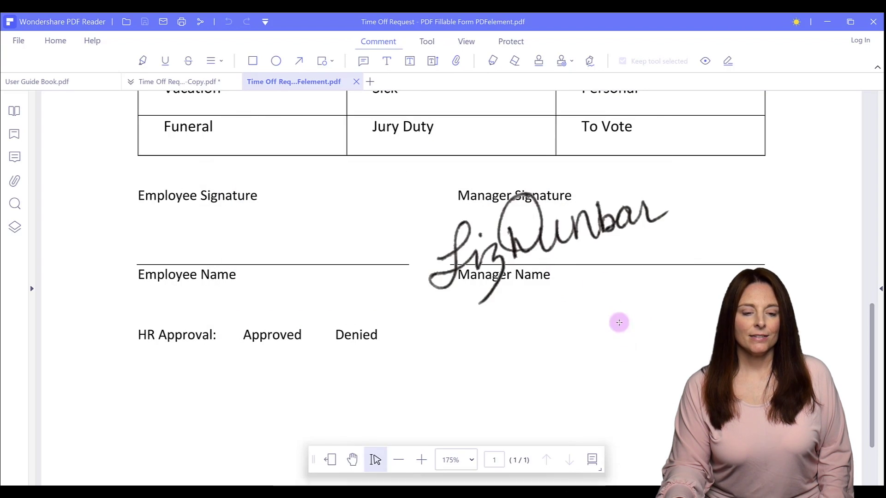
{"action": "mouse_move", "coordinate": [560, 227]}
{"action": "left_mouse_down"}
{"action": "mouse_move", "coordinate": [629, 228]}
{"action": "mouse_move", "coordinate": [641, 306]}
{"action": "left_mouse_up"}
{"action": "left_click", "coordinate": [599, 313]}
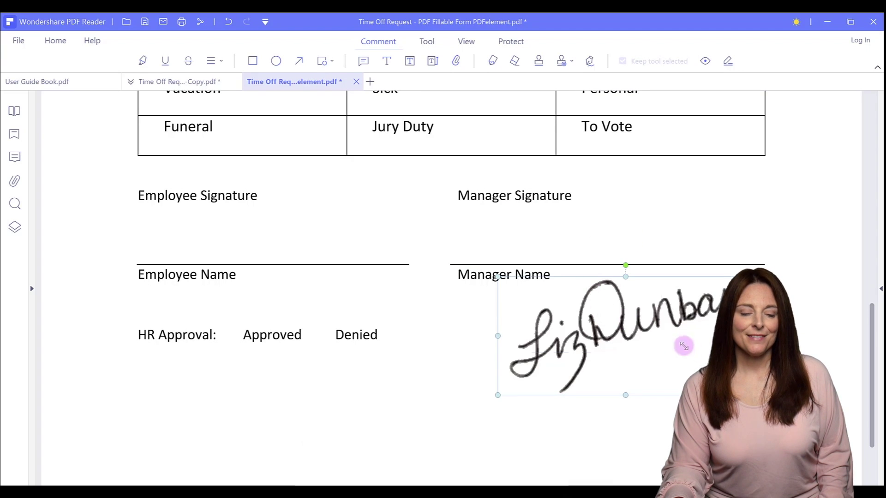
{"action": "left_click_drag", "start_coordinate": [684, 346], "coordinate": [643, 345]}
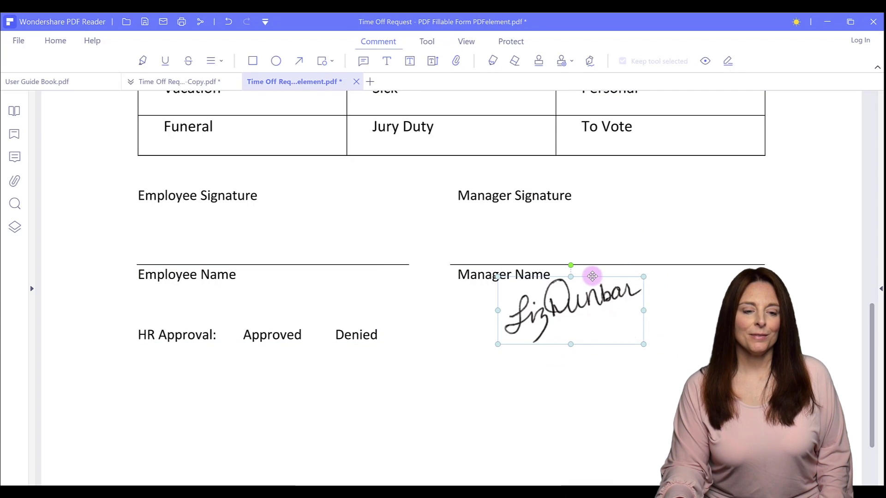
- Move the signature just above the Manager Signature line, shrink it further, and rotate it slightly clockwise
{"action": "left_click_drag", "start_coordinate": [593, 276], "coordinate": [553, 174]}
{"action": "mouse_move", "coordinate": [612, 256]}
{"action": "left_mouse_down"}
{"action": "mouse_move", "coordinate": [587, 234]}
{"action": "mouse_move", "coordinate": [566, 235]}
{"action": "left_mouse_up"}
{"action": "mouse_move", "coordinate": [549, 200]}
{"action": "left_mouse_down"}
{"action": "mouse_move", "coordinate": [628, 235]}
{"action": "mouse_move", "coordinate": [567, 206]}
{"action": "mouse_move", "coordinate": [525, 207]}
{"action": "mouse_move", "coordinate": [559, 214]}
{"action": "mouse_move", "coordinate": [607, 301]}
{"action": "left_mouse_up"}
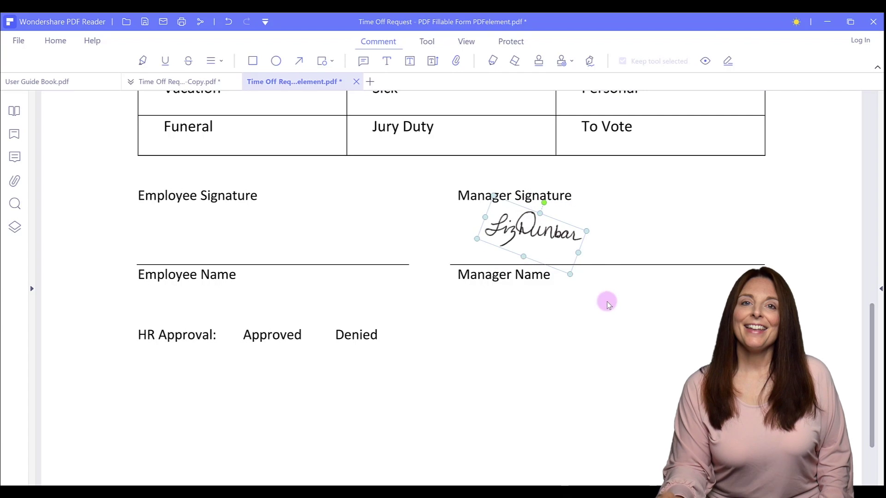
{"action": "left_click", "coordinate": [640, 305]}
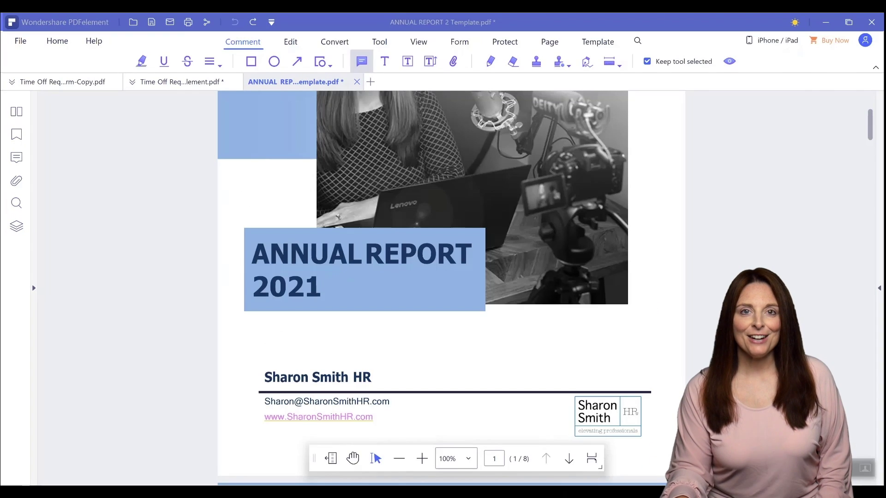
- Highlight 2021 in the cover title of the annual report and draw an oval around it
{"action": "left_click", "coordinate": [142, 62]}
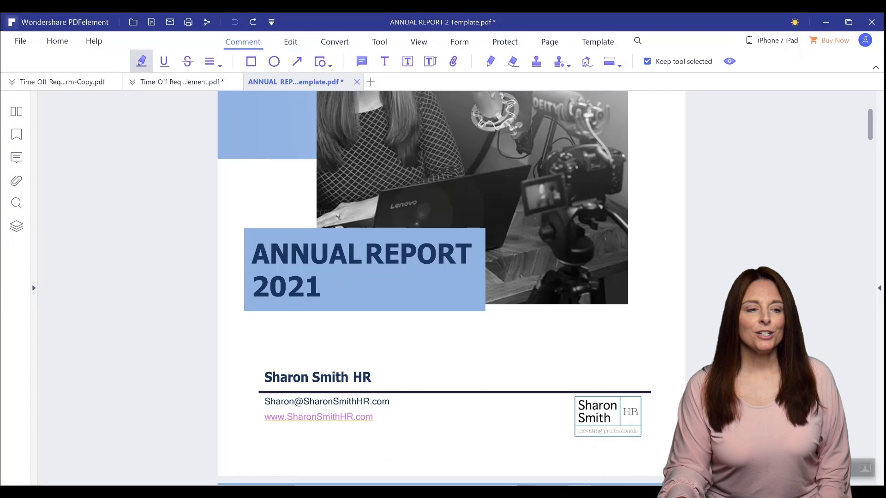
{"action": "left_click_drag", "start_coordinate": [252, 286], "coordinate": [322, 287]}
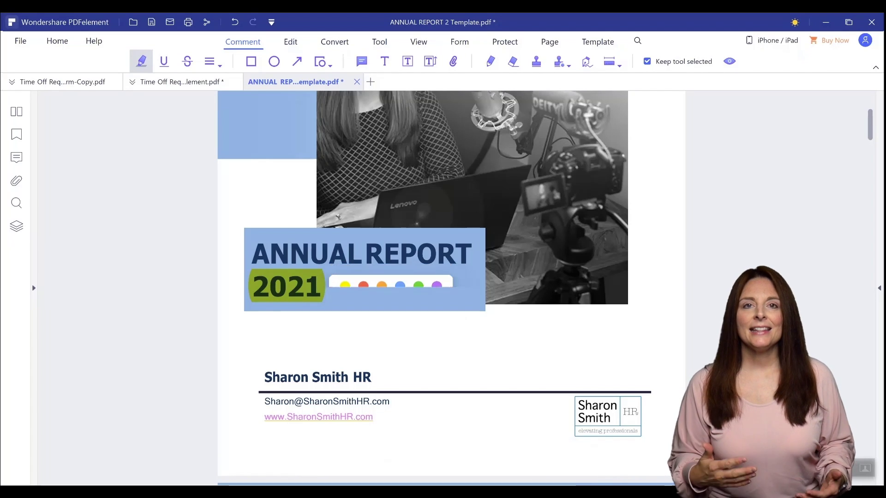
{"action": "left_click", "coordinate": [274, 62]}
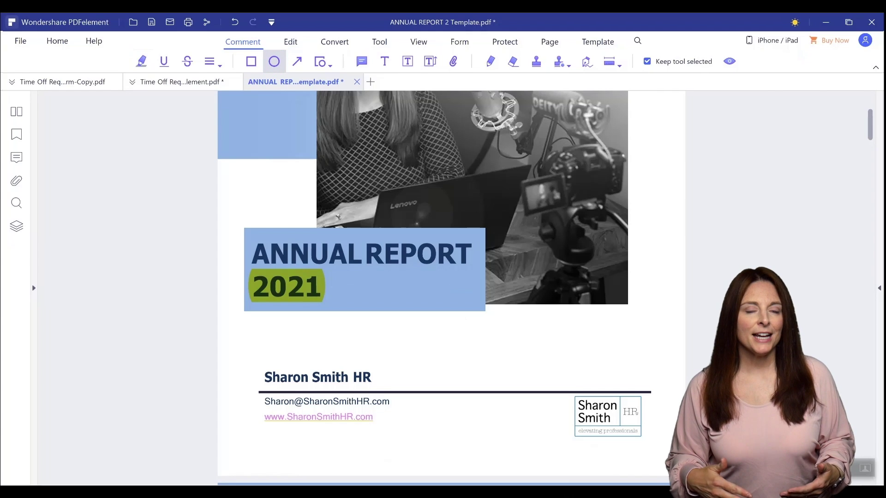
{"action": "mouse_move", "coordinate": [240, 260]}
{"action": "left_mouse_down"}
{"action": "mouse_move", "coordinate": [276, 289]}
{"action": "mouse_move", "coordinate": [340, 310]}
{"action": "left_mouse_up"}
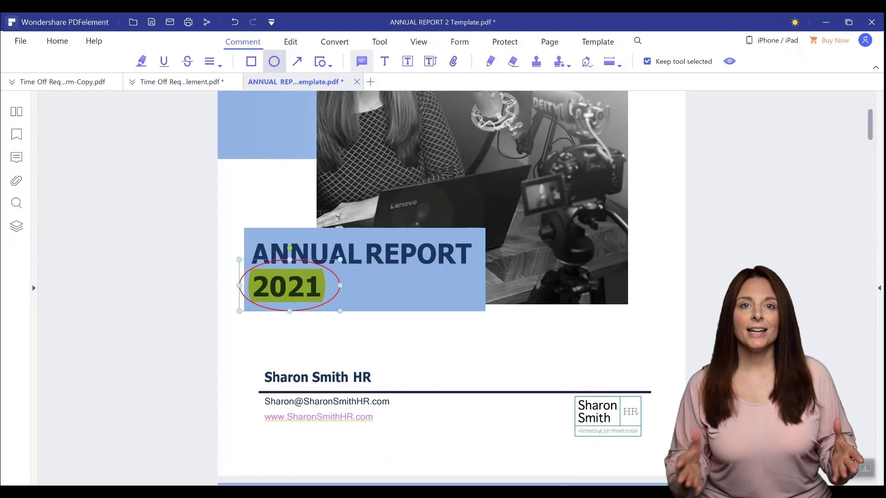
- Add a note comment at the upper right edge of the oval around 2021
{"action": "left_click", "coordinate": [362, 62]}
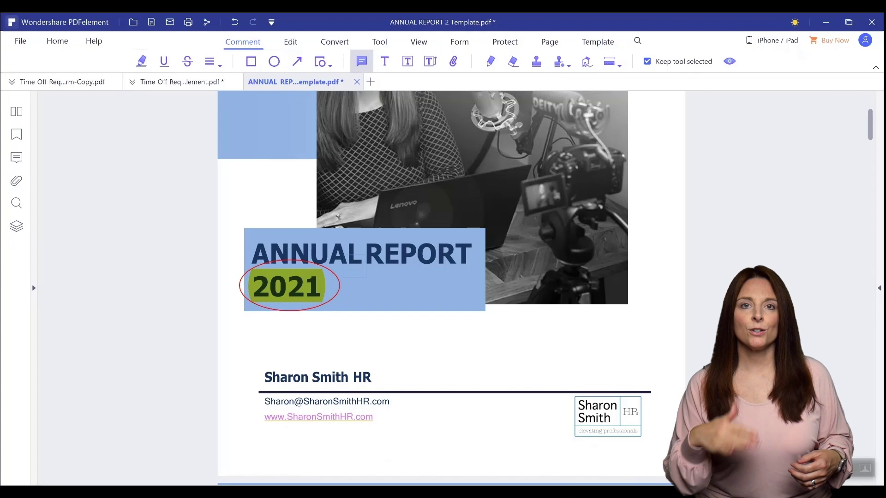
{"action": "left_click", "coordinate": [354, 266]}
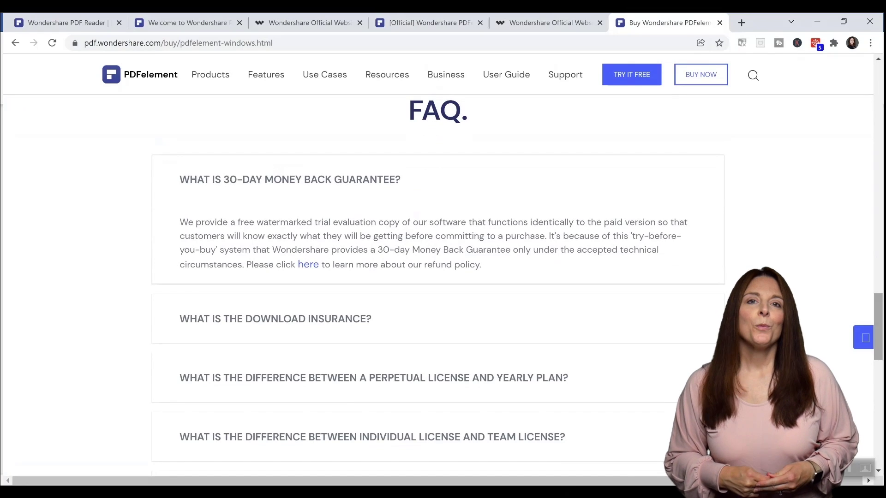
{"action": "scroll", "coordinate": [438, 277], "scroll_direction": "down", "scroll_amount": 5}
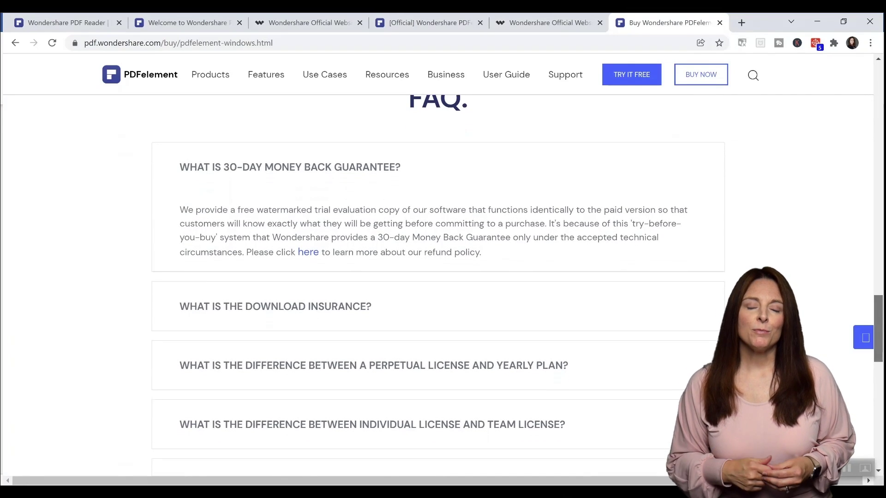
{"action": "scroll", "coordinate": [438, 277], "scroll_direction": "down", "scroll_amount": 10}
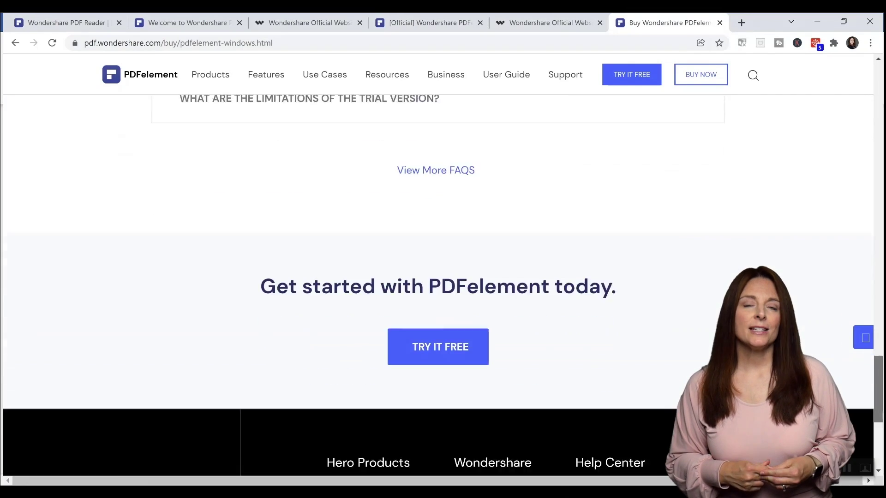